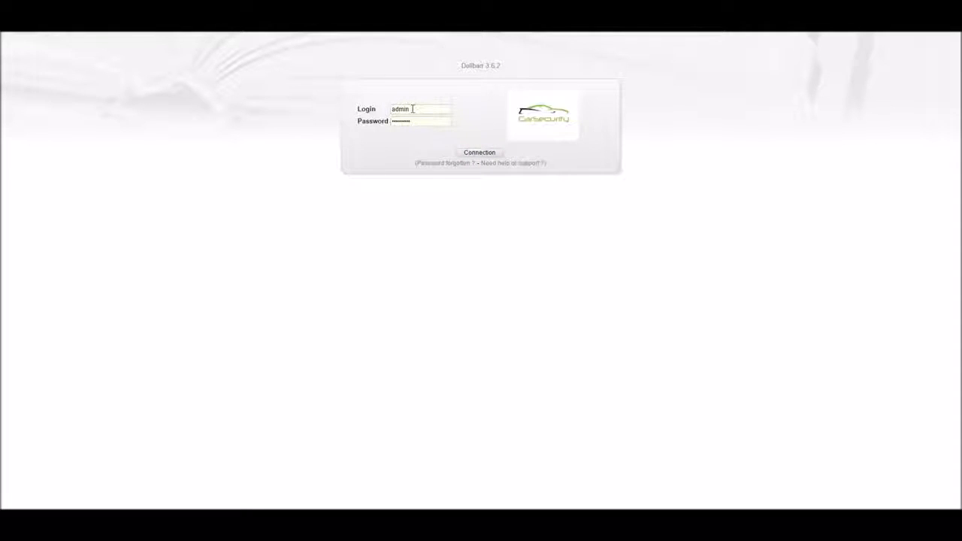
Step: Log in as admin and open the Company/Foundation page of the setup
left_click(475, 154)
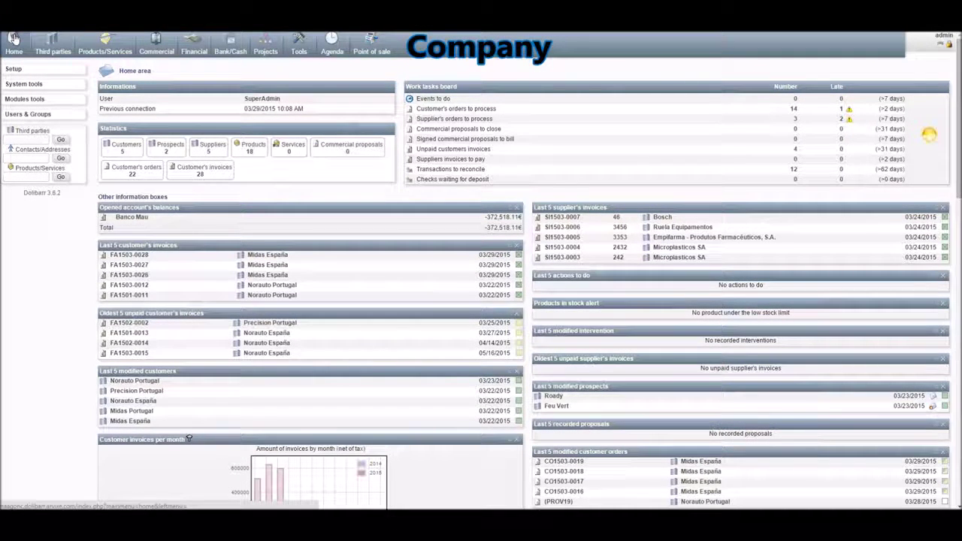
left_click(13, 69)
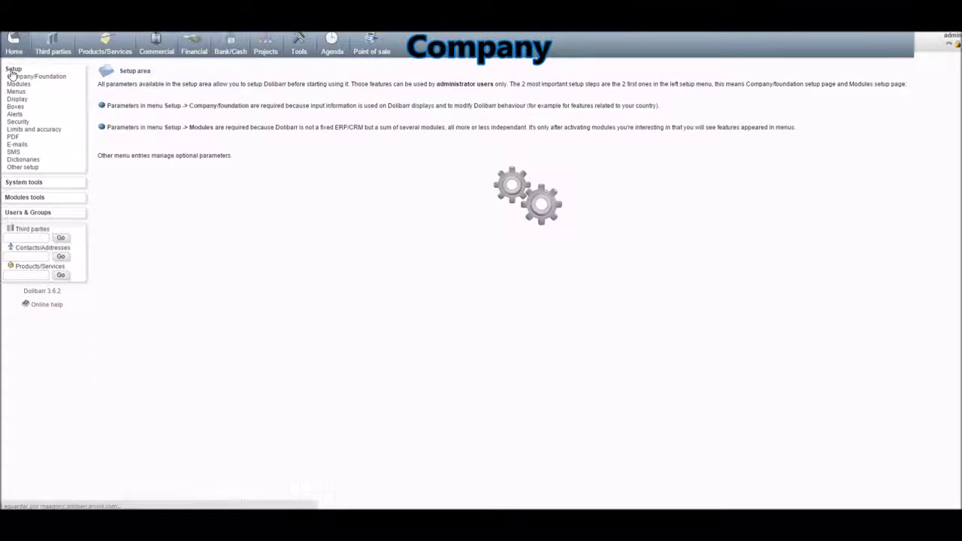
left_click(12, 78)
scroll(767, 229, "down", 2)
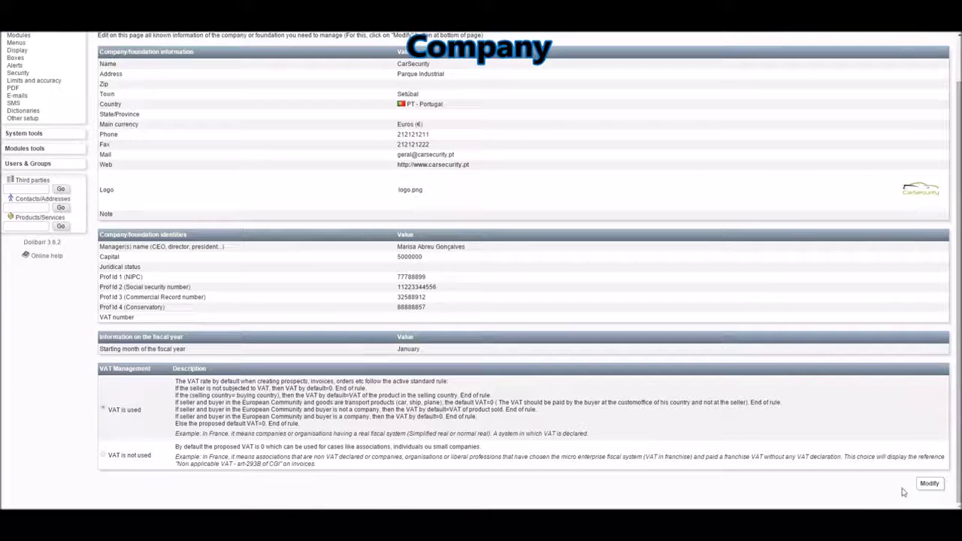
Step: Open the company information for editing, review its fields and save the form
left_click(928, 483)
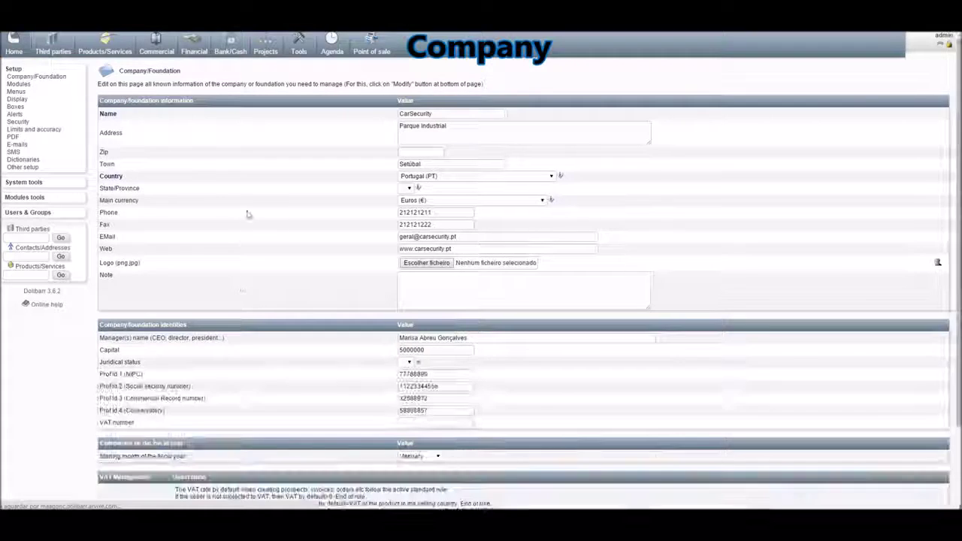
scroll(225, 150, "down", 2)
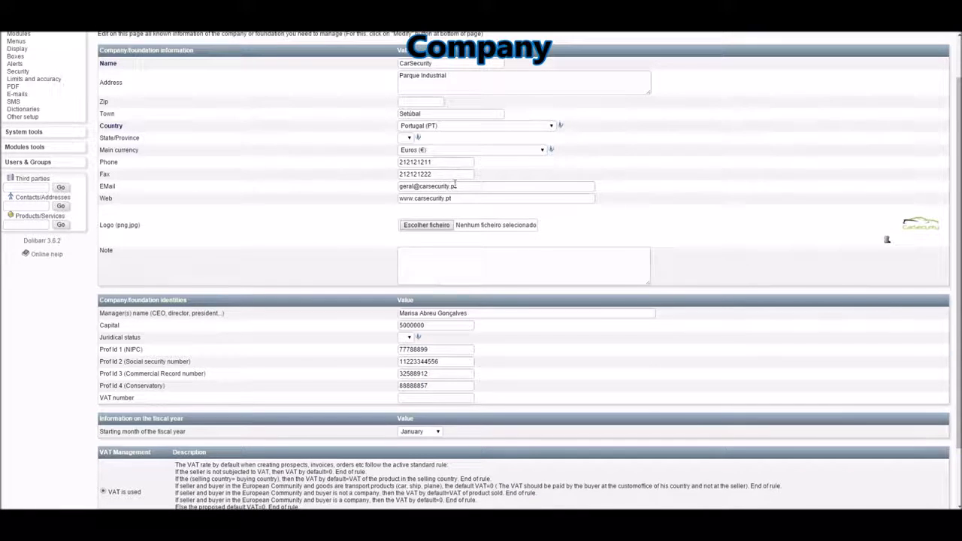
scroll(582, 409, "down", 3)
left_click(503, 495)
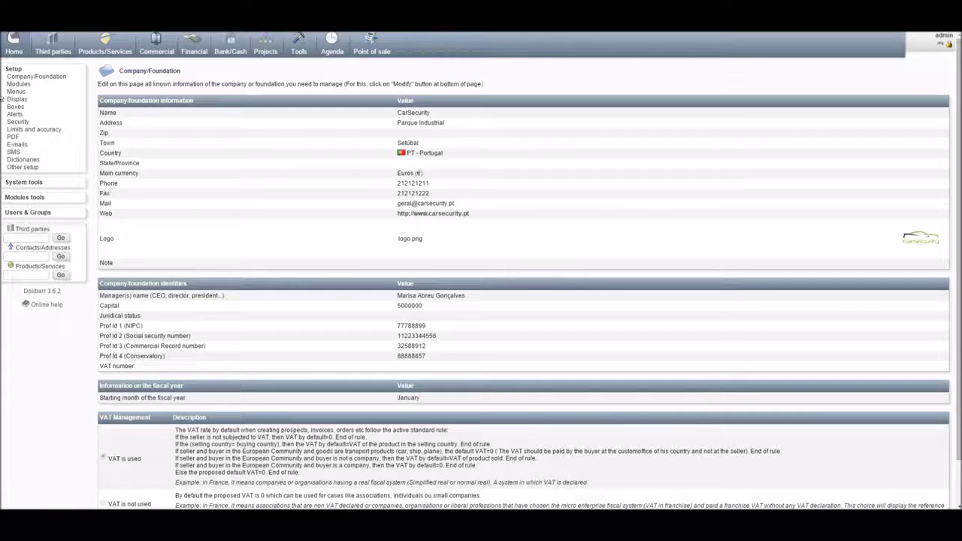
Step: In the Products module's setup, set the virtual products feature to Yes
left_click(18, 85)
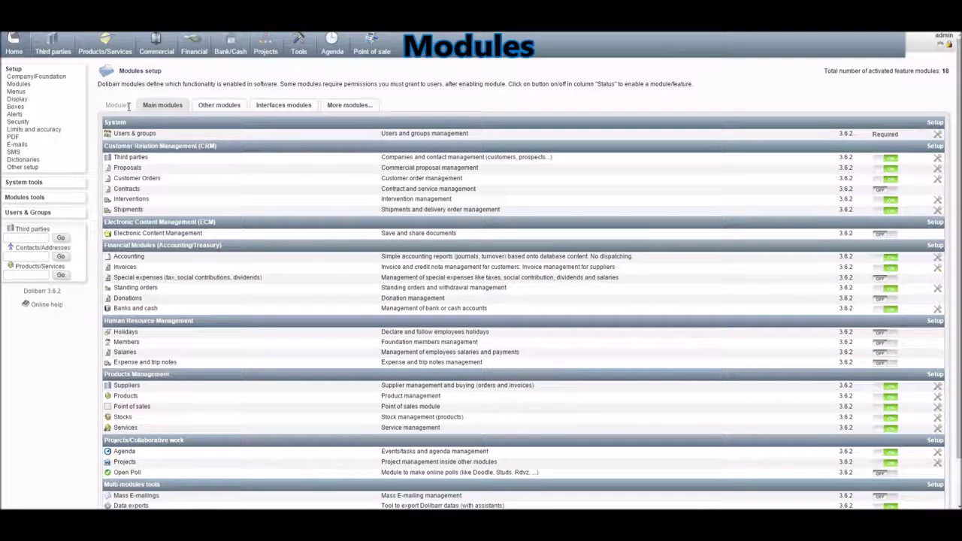
left_click(161, 105)
scroll(169, 127, "down", 1)
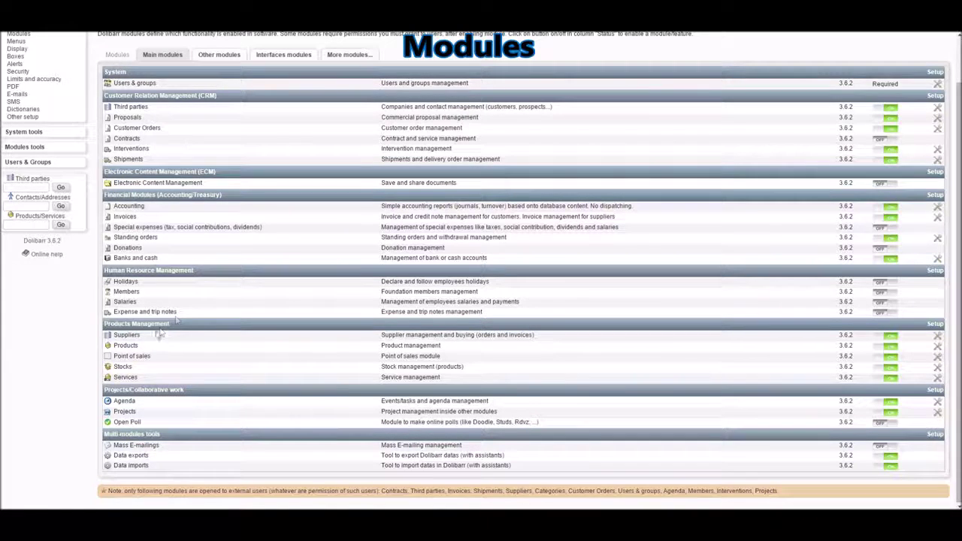
left_click(937, 348)
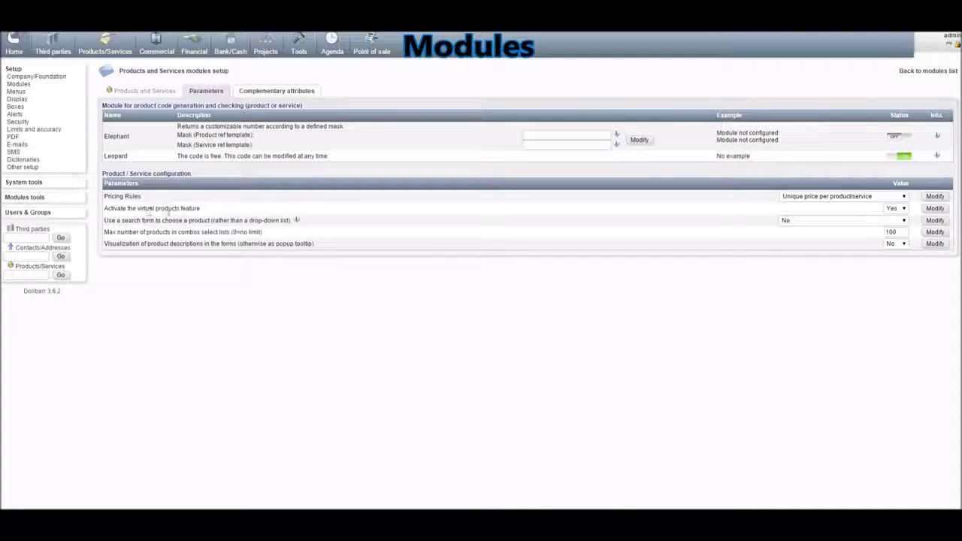
left_click(895, 210)
left_click(895, 217)
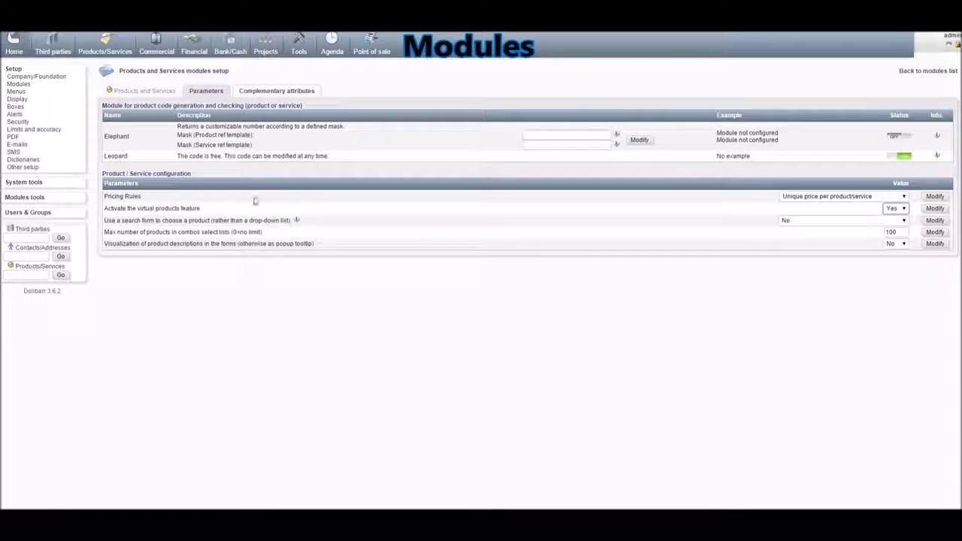
Step: Go back to the modules list and open the configuration of the Stocks module
left_click(18, 85)
scroll(226, 301, "down", 2)
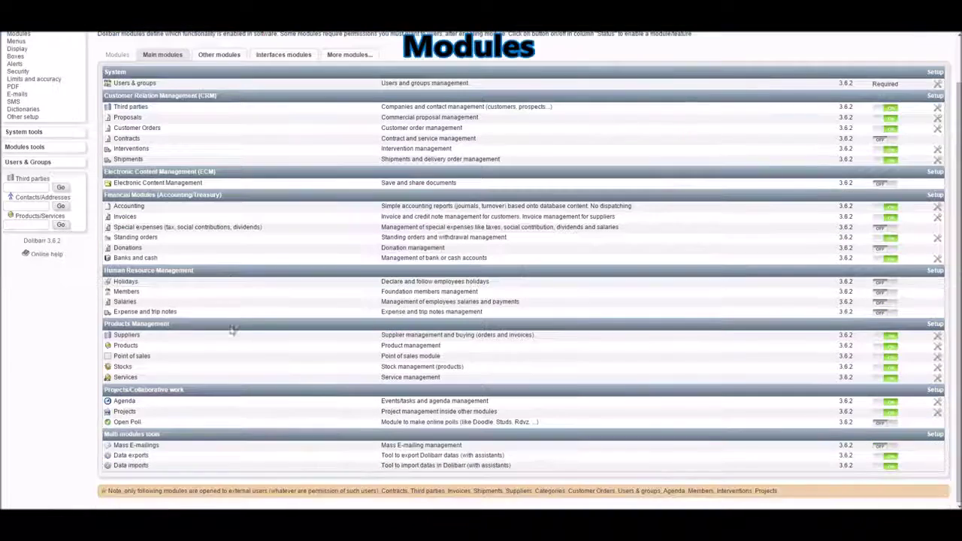
left_click(937, 370)
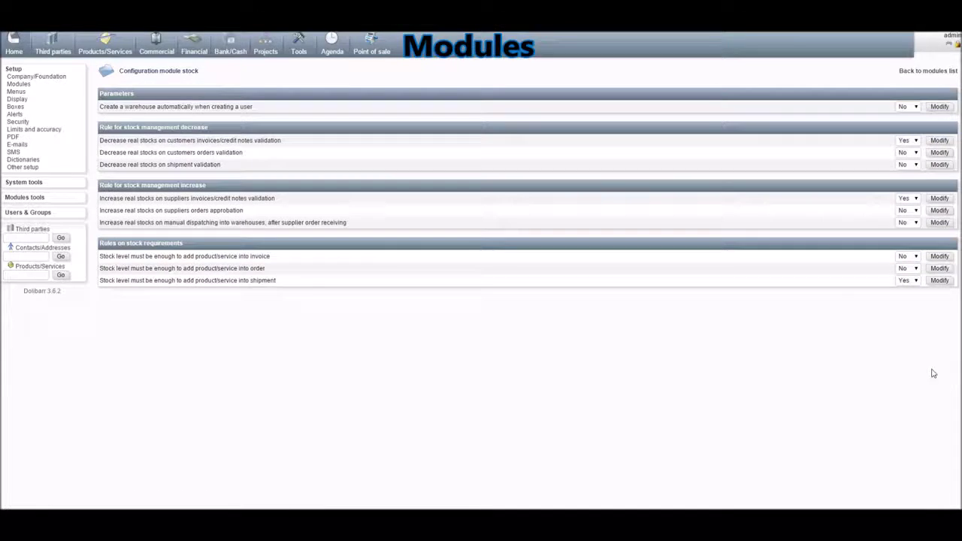
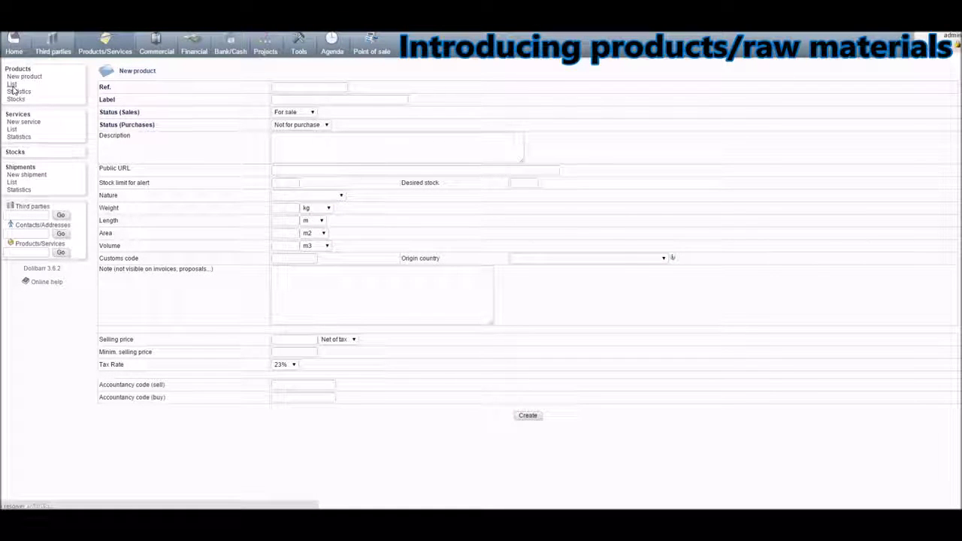
Step: Examine the virtual product components of TANK CAP for AUDI A3 MK3 and search for products that can be added
left_click(12, 85)
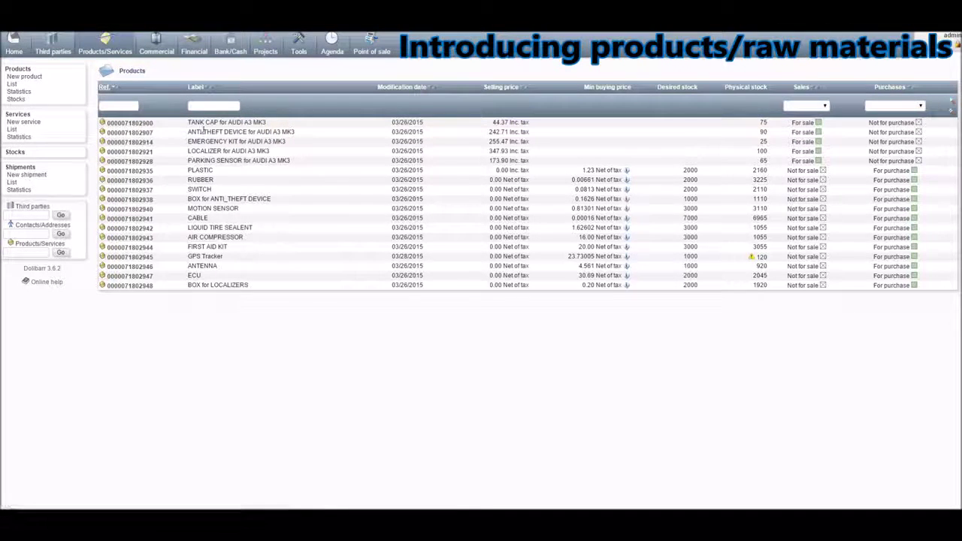
left_click(149, 123)
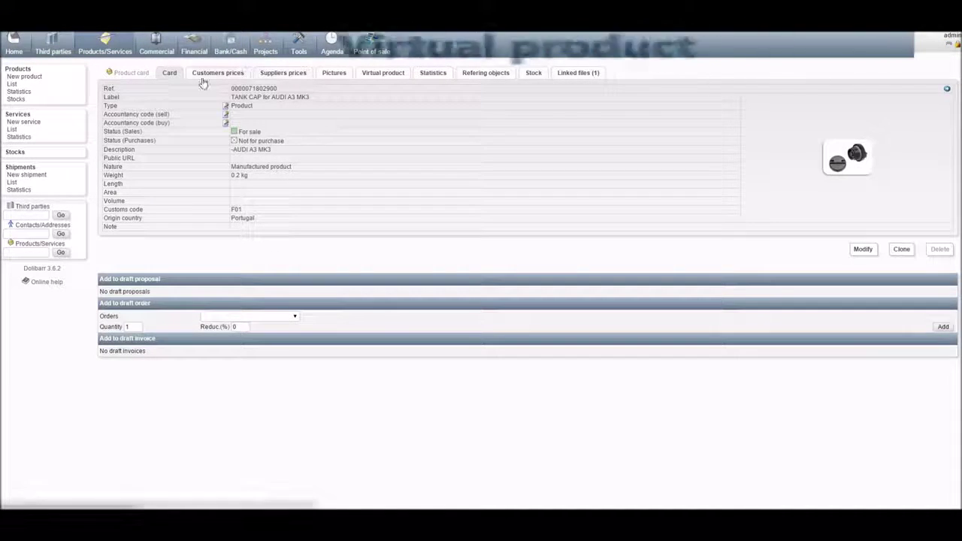
left_click(382, 75)
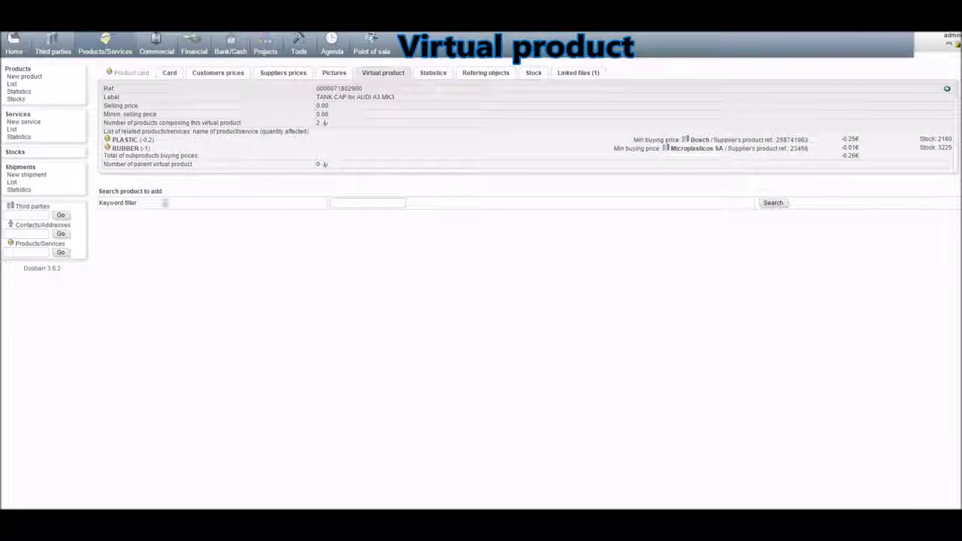
left_click(774, 204)
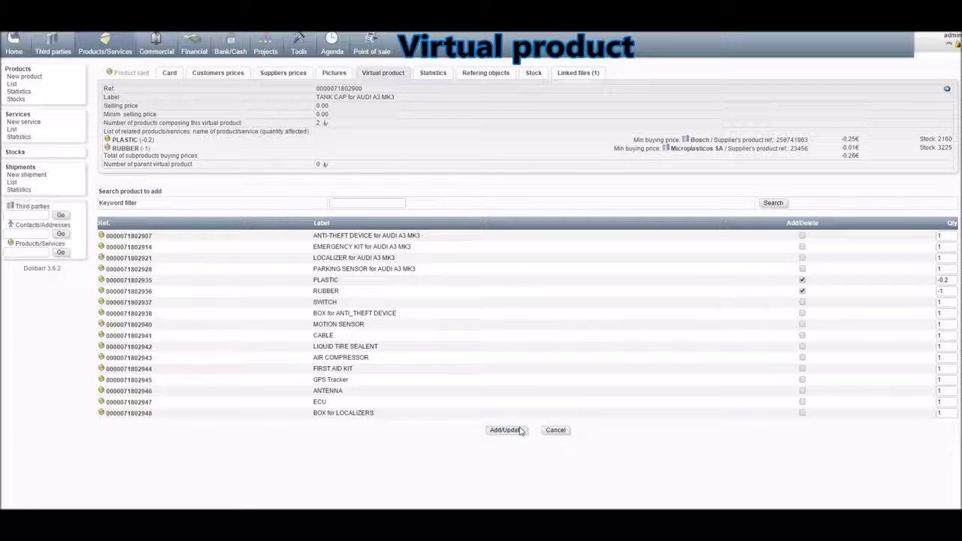
left_click(13, 84)
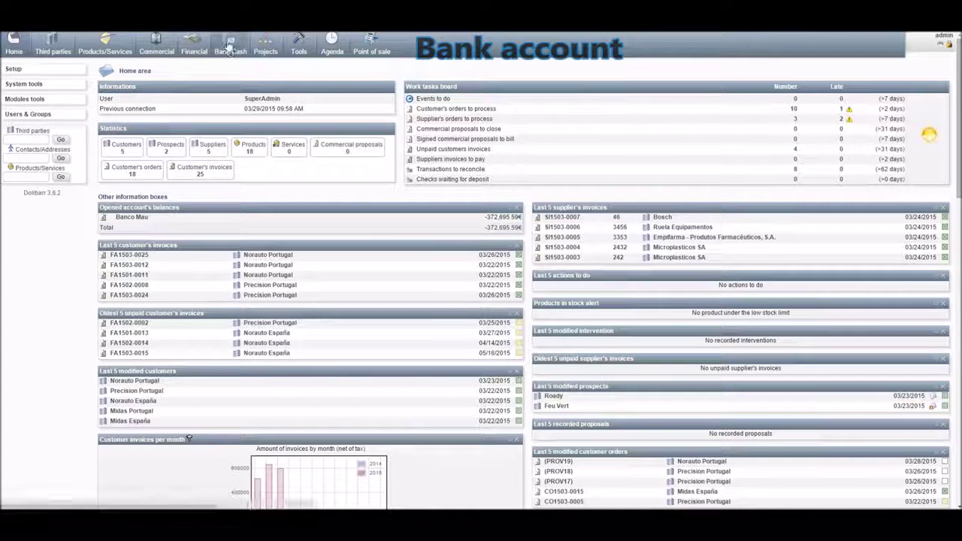
Step: Open a blank new financial account form in the Bank/Cash area and examine the available account types
left_click(228, 53)
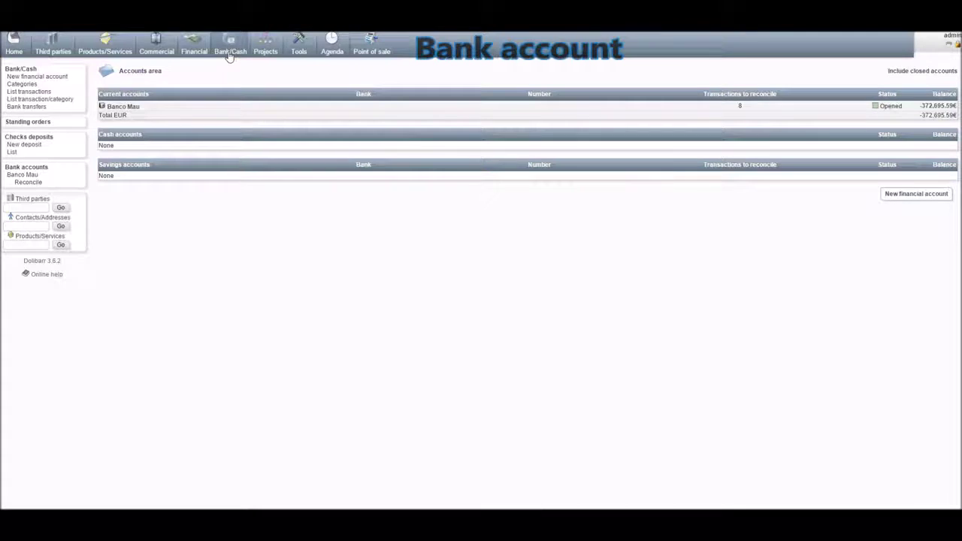
left_click(55, 78)
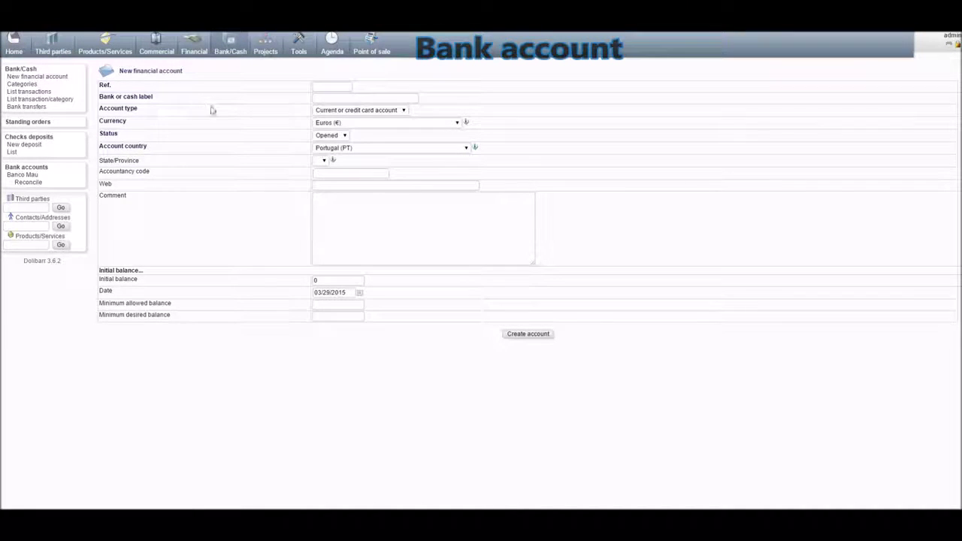
left_click(404, 110)
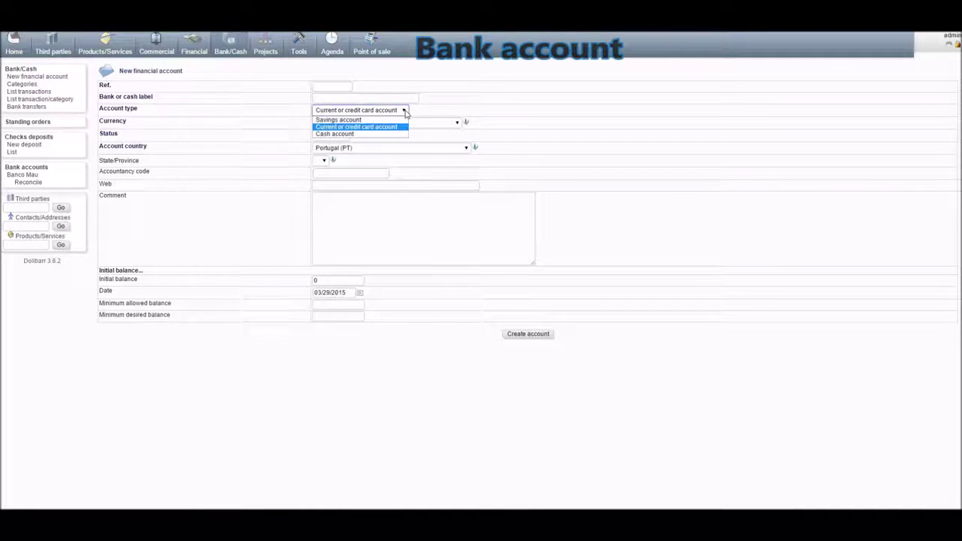
right_click(404, 110)
key("Escape")
left_click(404, 110)
Step: Return to the accounts overview and open the account card of Banco Mau
left_click(17, 72)
left_click(16, 72)
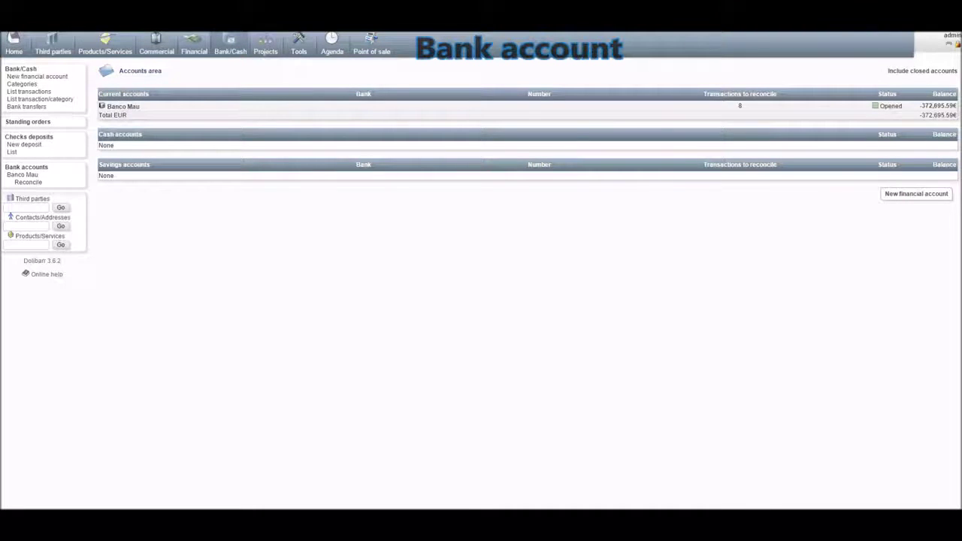
left_click(130, 106)
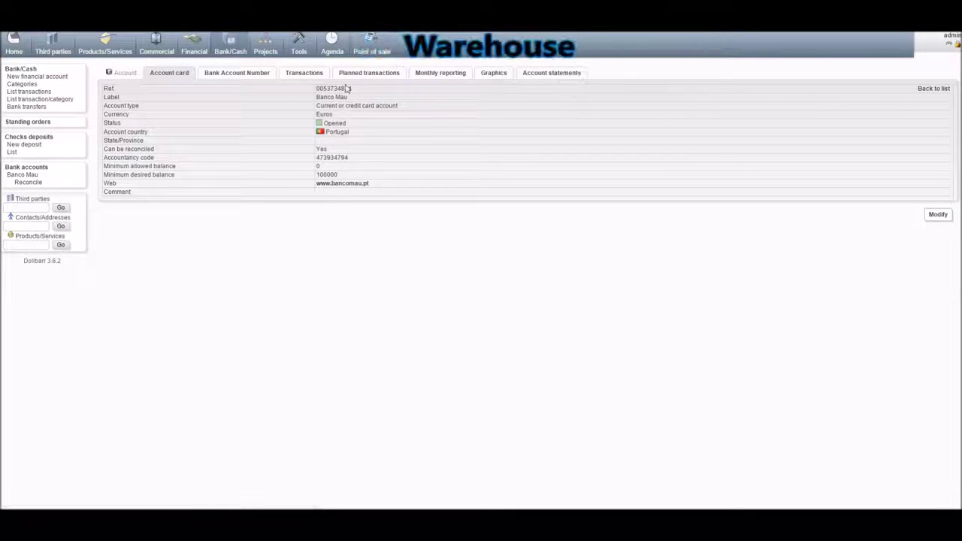
Step: Look over the blank new warehouse form and open the card of warehouse 007 from the warehouse list
left_click(104, 41)
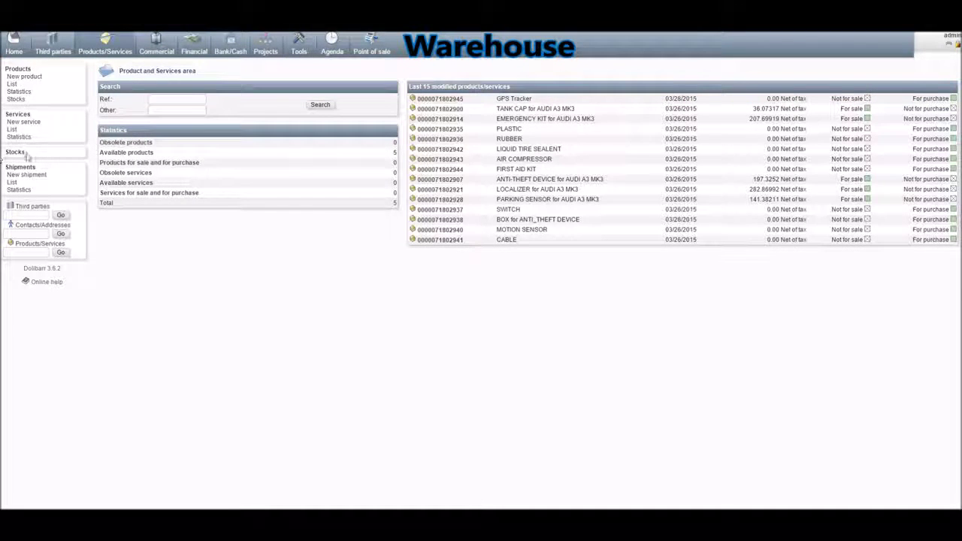
left_click(17, 152)
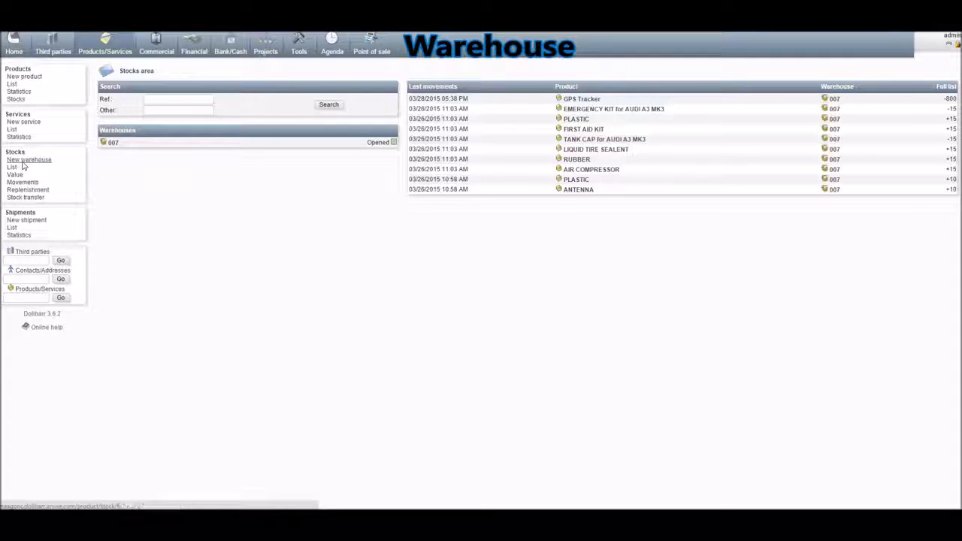
left_click(23, 161)
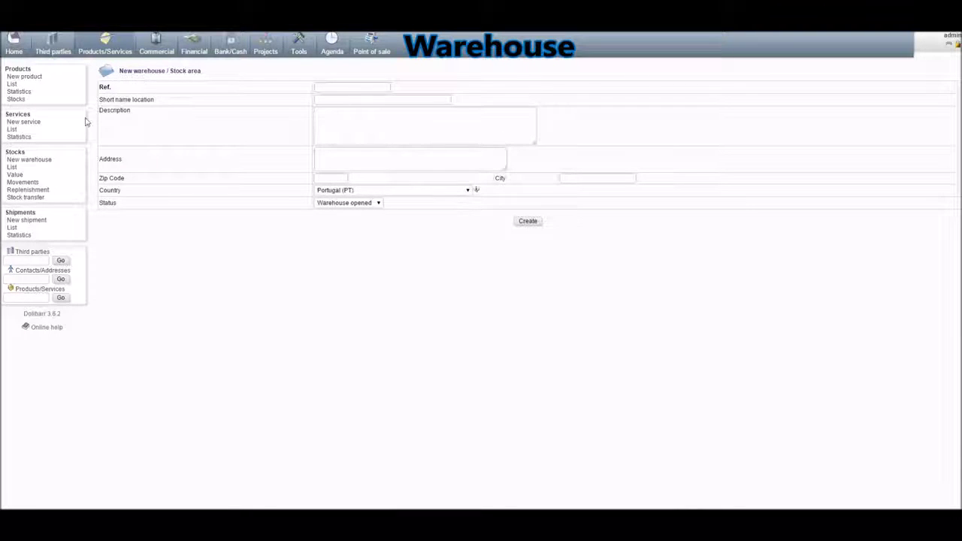
left_click(12, 168)
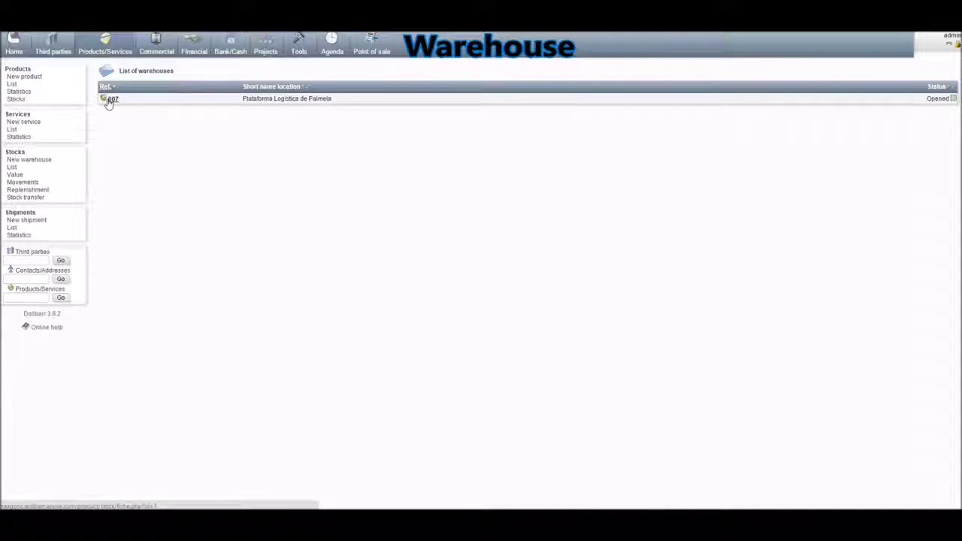
left_click(109, 99)
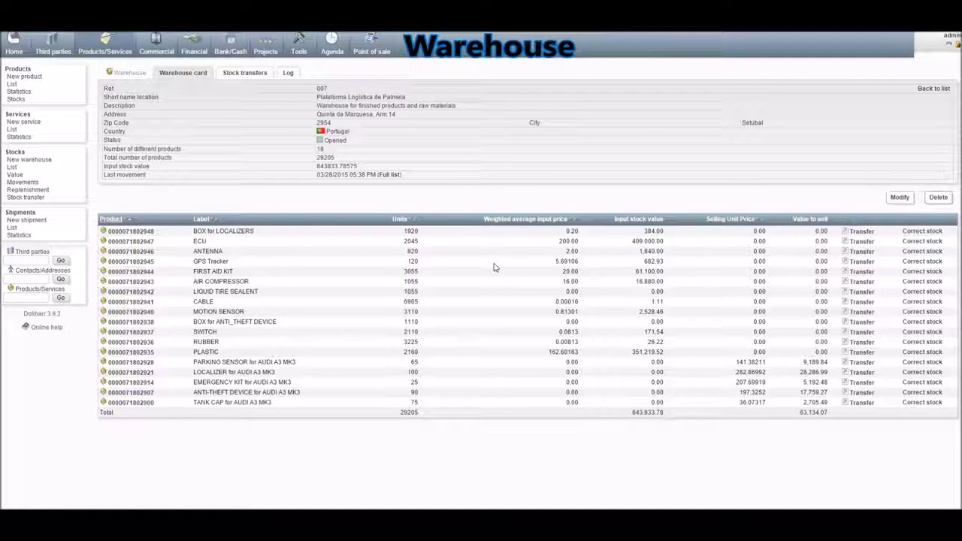
Step: Examine the Prospect / Customer choices in the new third party form and open the supplier Bosch from the suppliers list
left_click(59, 49)
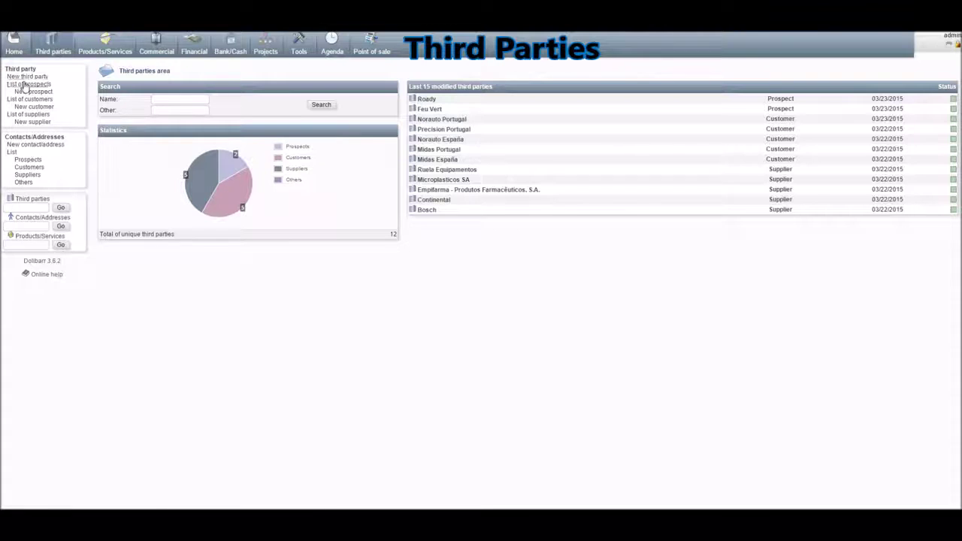
left_click(33, 77)
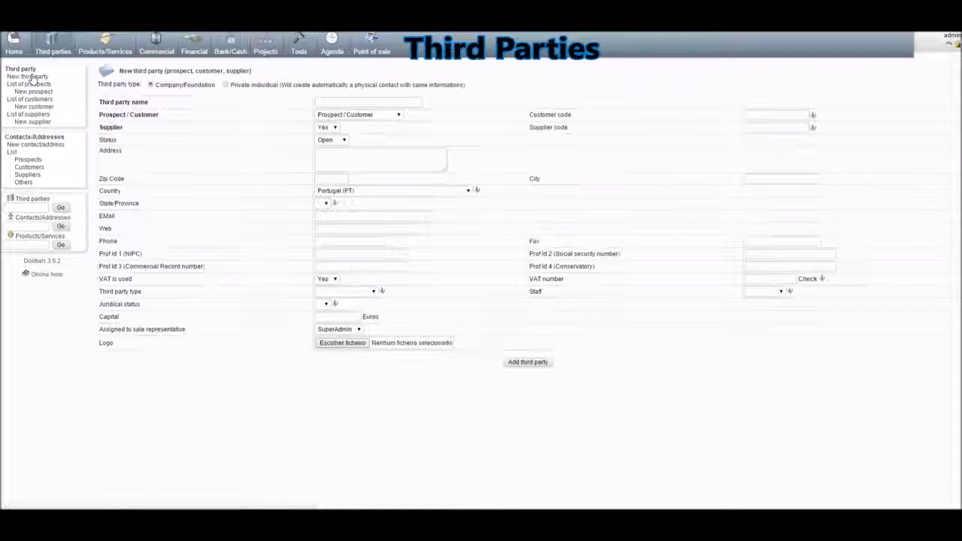
left_click(390, 117)
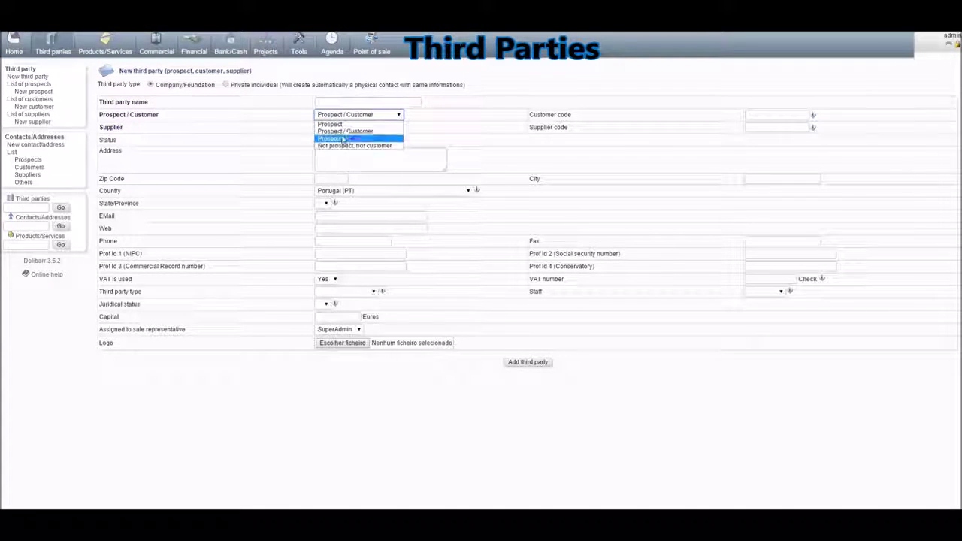
left_click(368, 116)
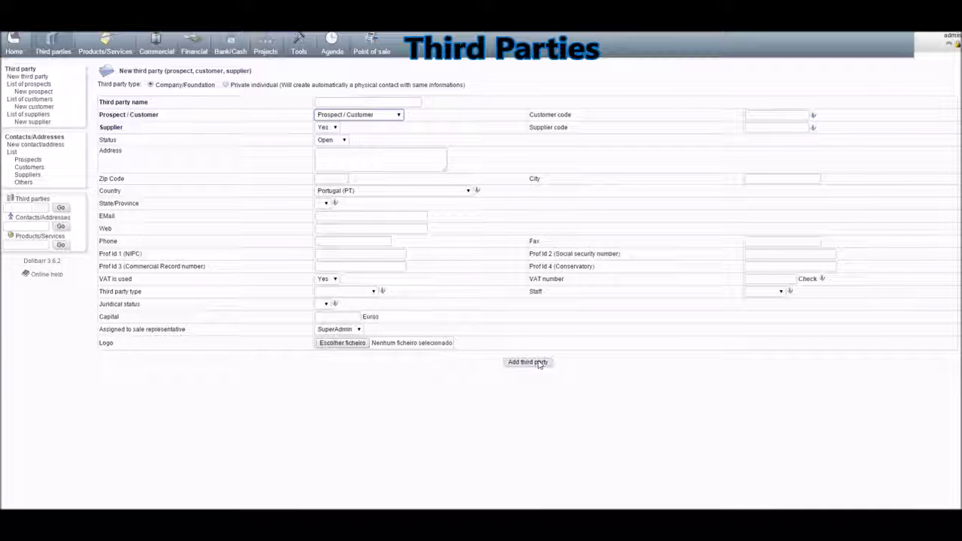
left_click(42, 117)
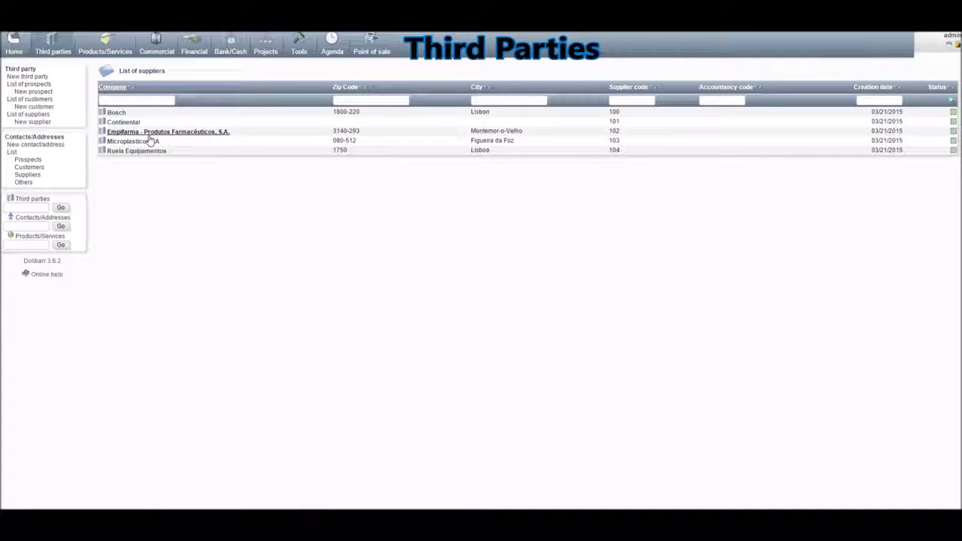
left_click(116, 112)
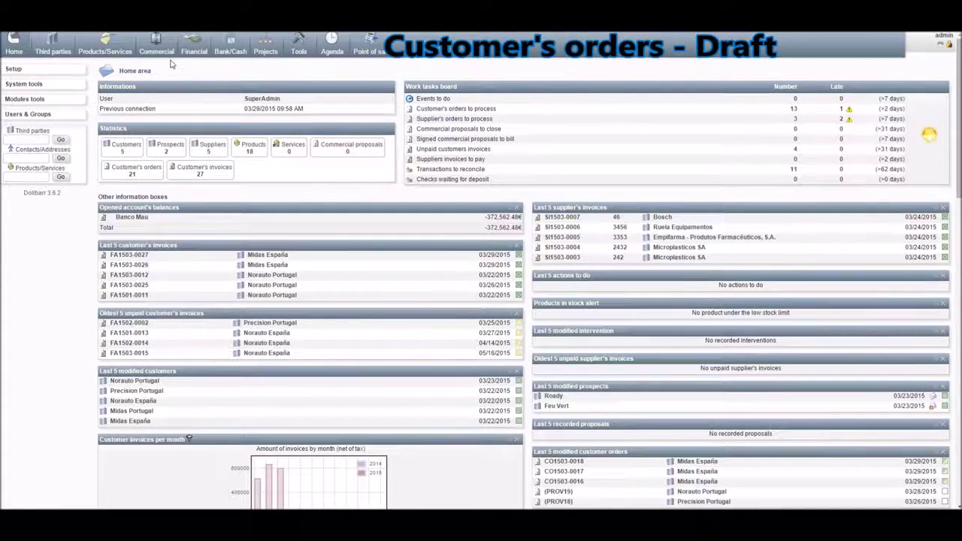
Step: Start a new customer order for Midas España and enter the customer's reference number
left_click(157, 52)
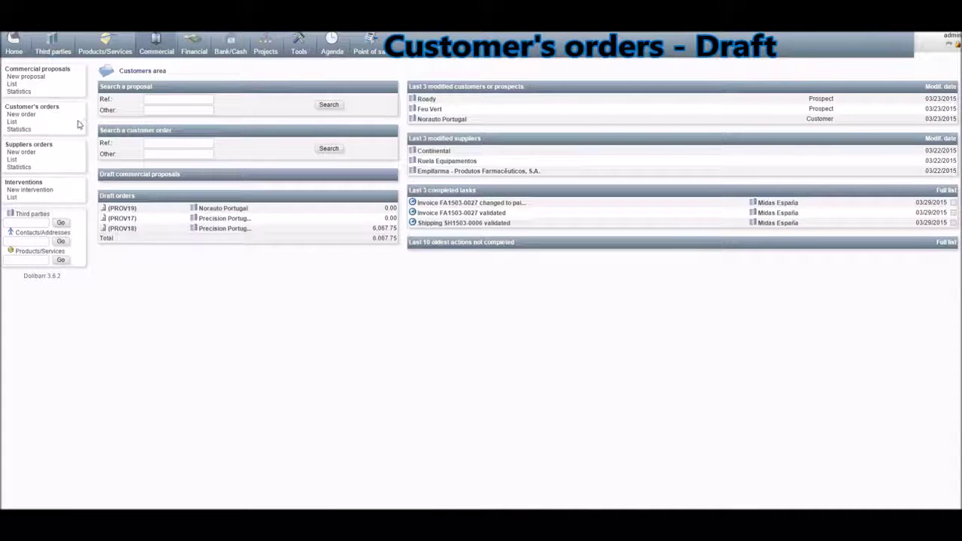
left_click(33, 116)
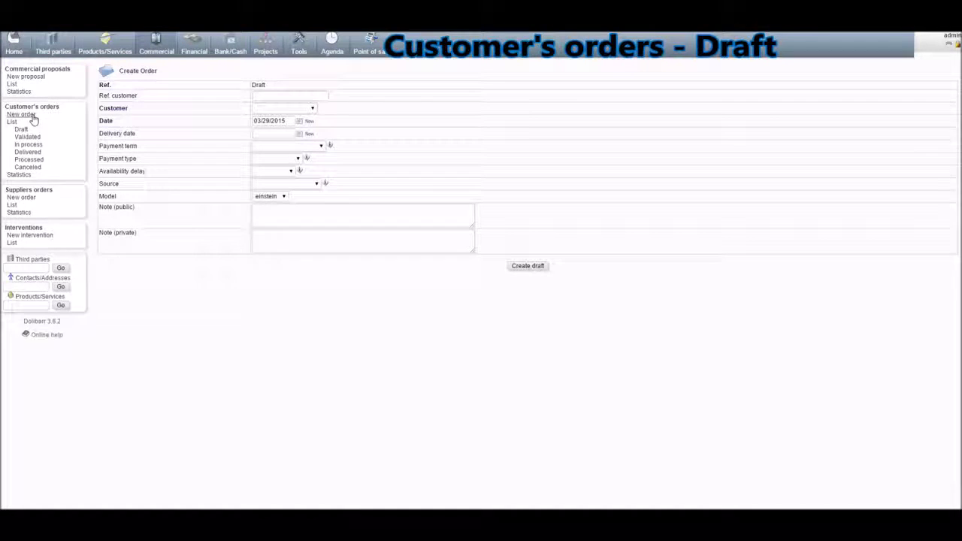
left_click(293, 96)
type("353")
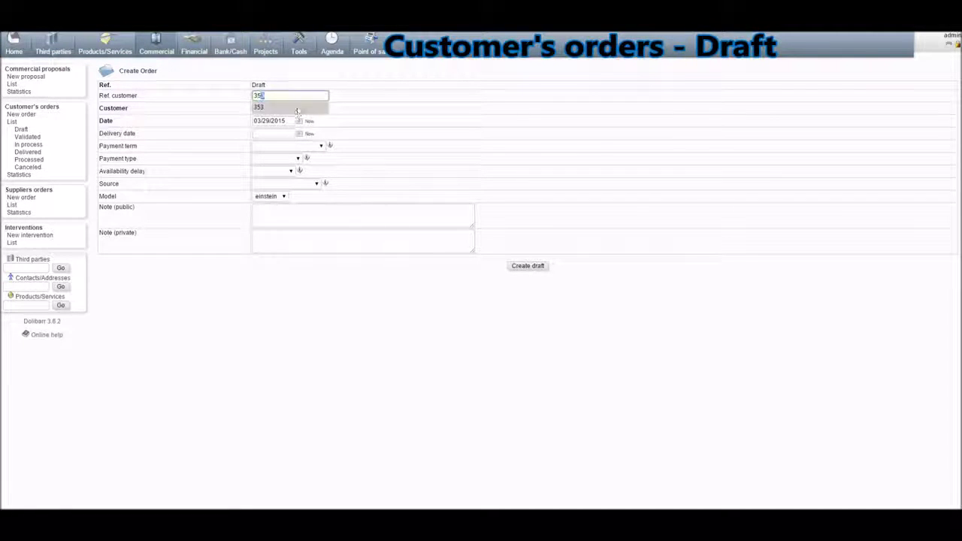
left_click(300, 108)
left_click(297, 125)
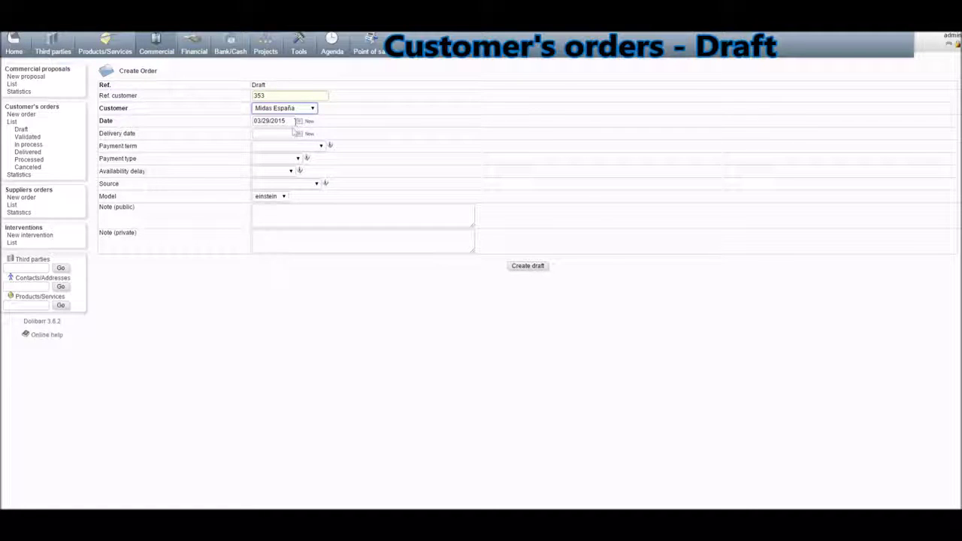
Step: Create the draft order with delivery date 03/29/2015, payment term Immediate, payment type TIP and availability delay Immediate
left_click(308, 145)
left_click(278, 163)
left_click(285, 158)
left_click(286, 175)
left_click(276, 170)
left_click(272, 180)
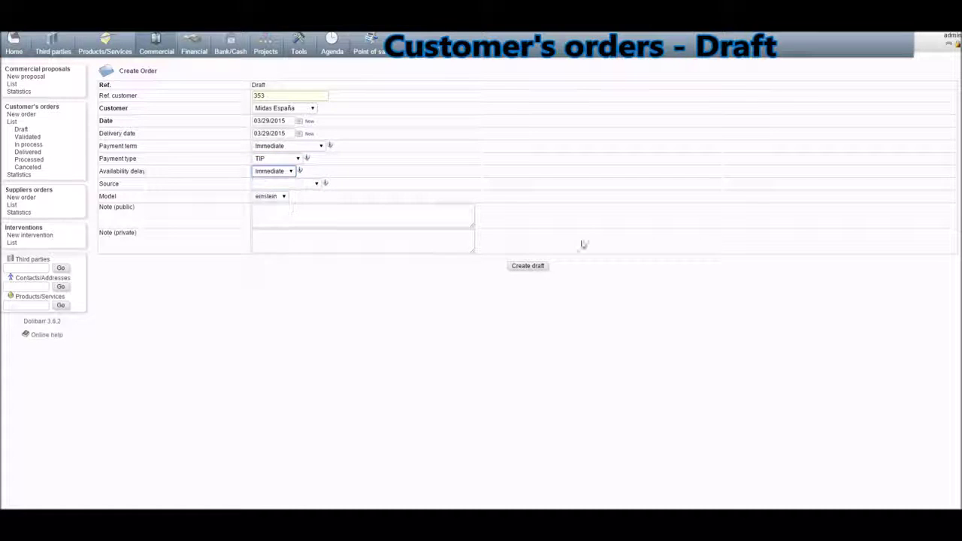
left_click(537, 268)
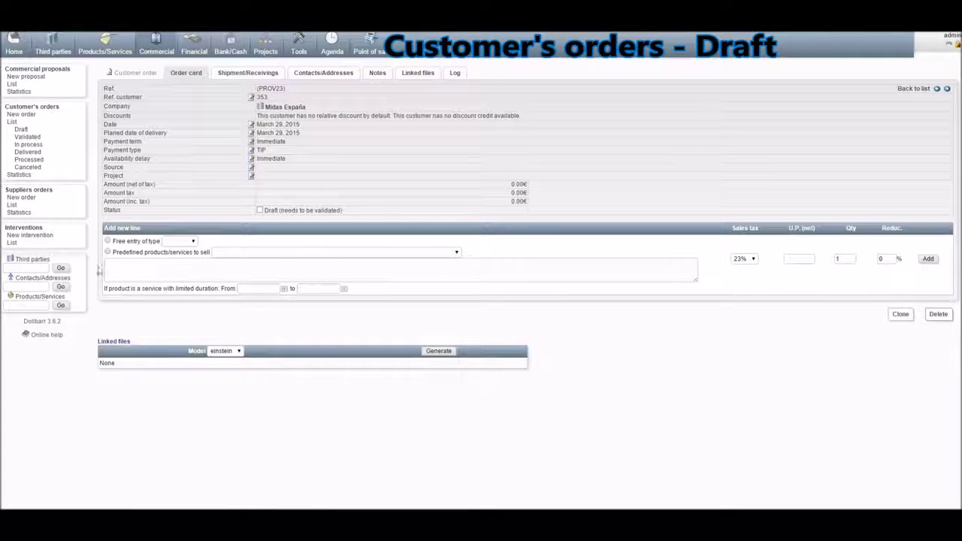
Step: Add one unit of the predefined product TANK CAP for AUDI A3 MK3 to the draft order and validate the order
left_click(108, 252)
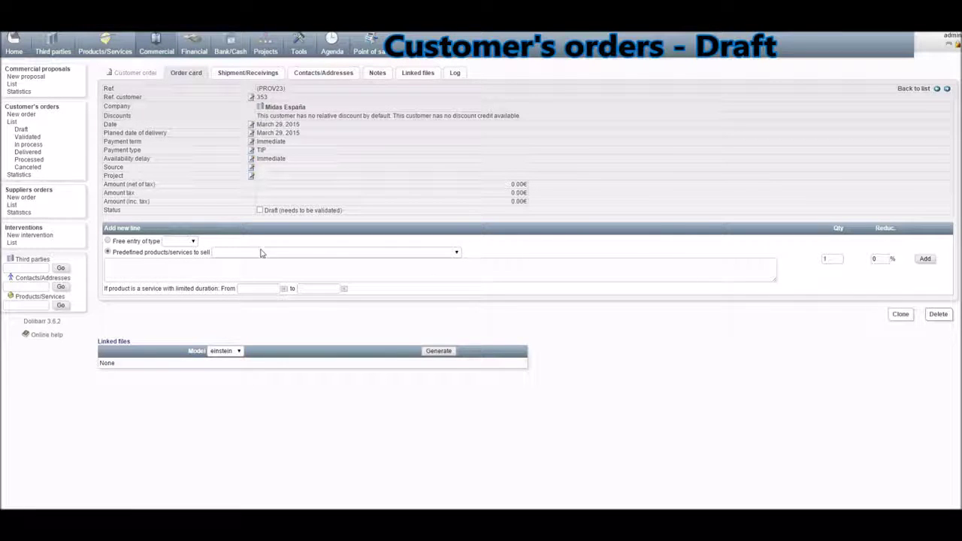
left_click(328, 252)
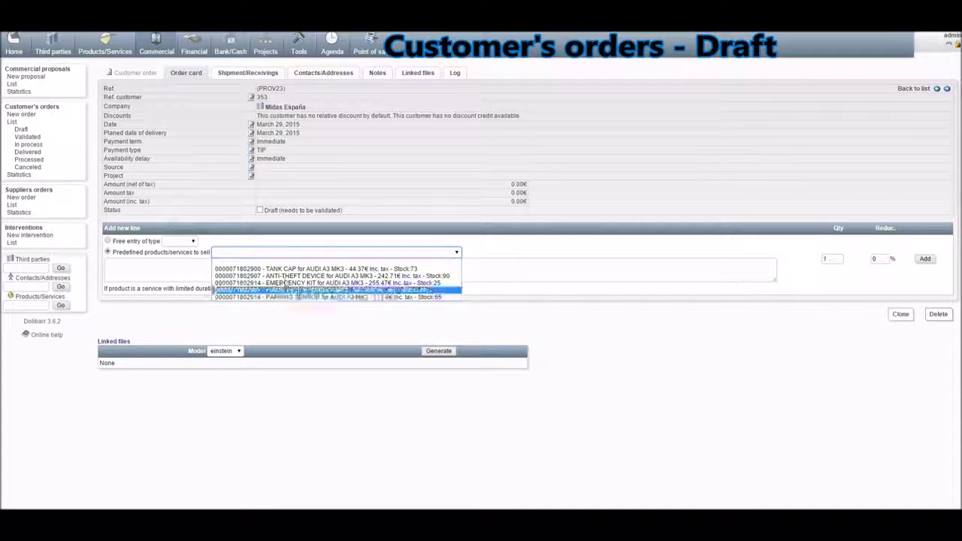
left_click(323, 269)
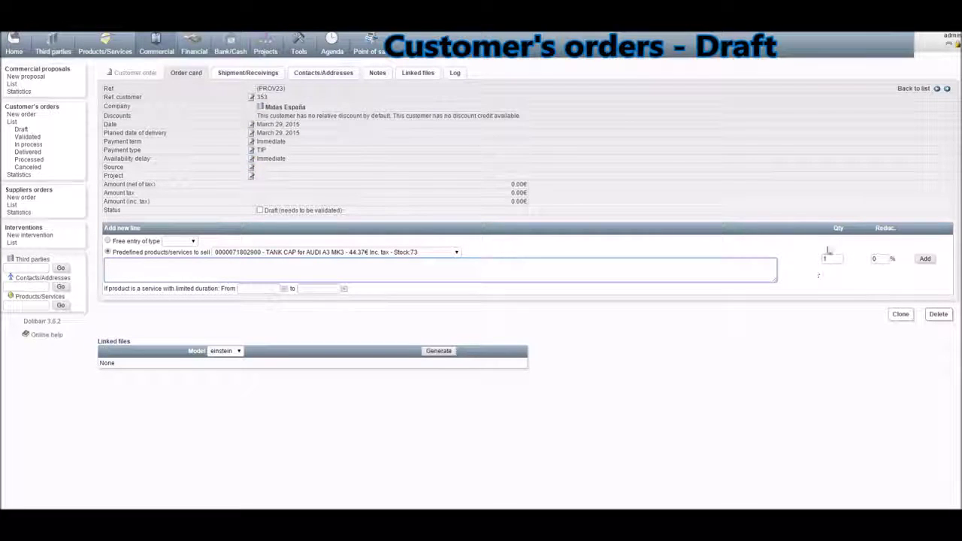
left_click(921, 260)
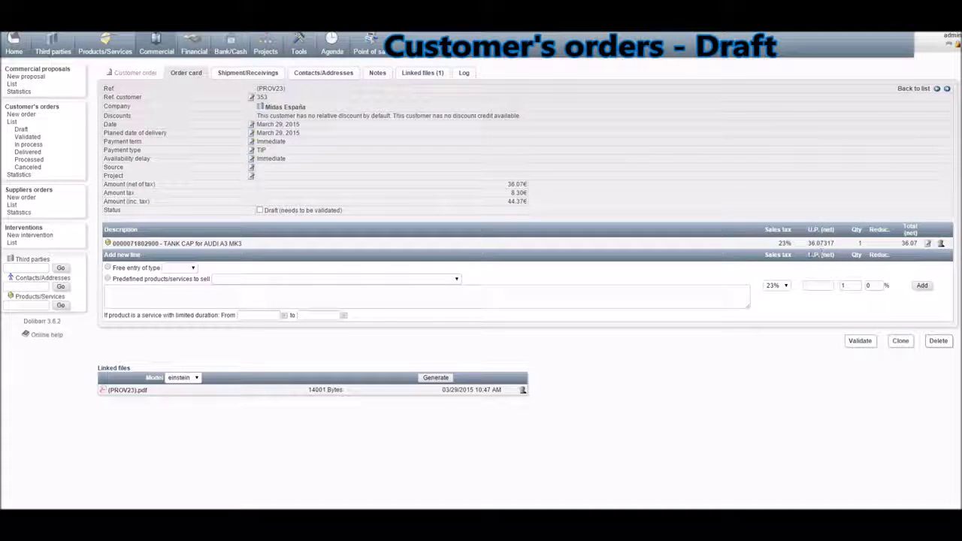
left_click(860, 341)
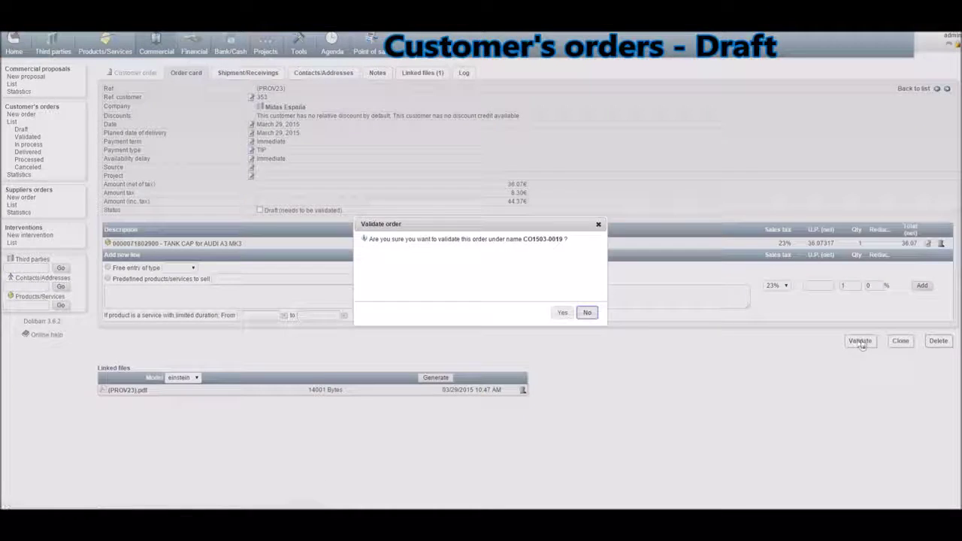
left_click(561, 312)
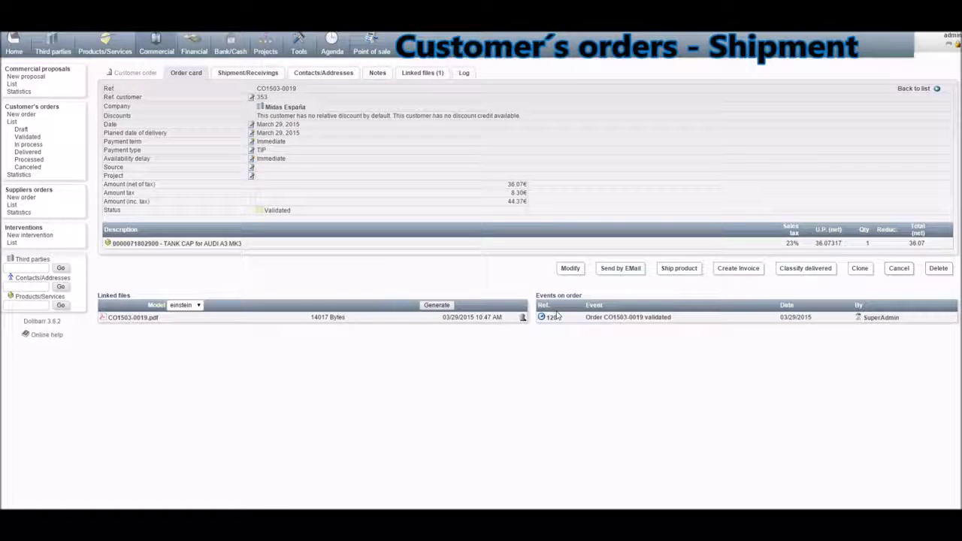
Step: Create a shipment for the validated order from source warehouse 007, keeping the proposed shipping details, and validate it
left_click(674, 271)
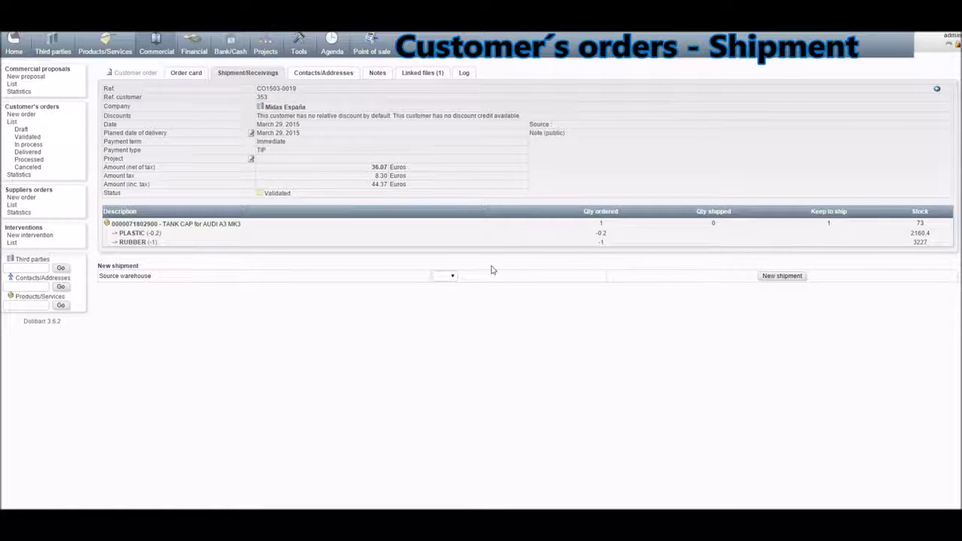
left_click(451, 277)
left_click(443, 294)
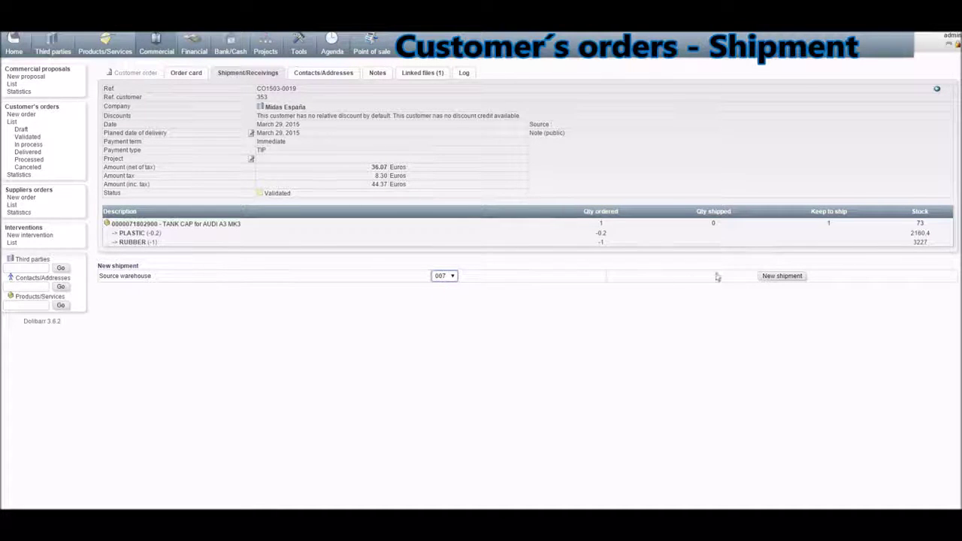
left_click(781, 276)
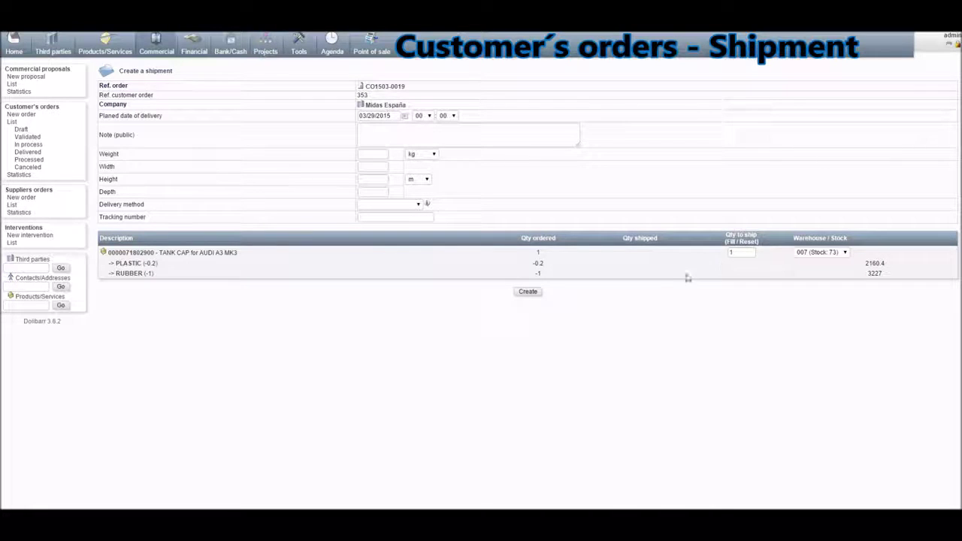
left_click(528, 292)
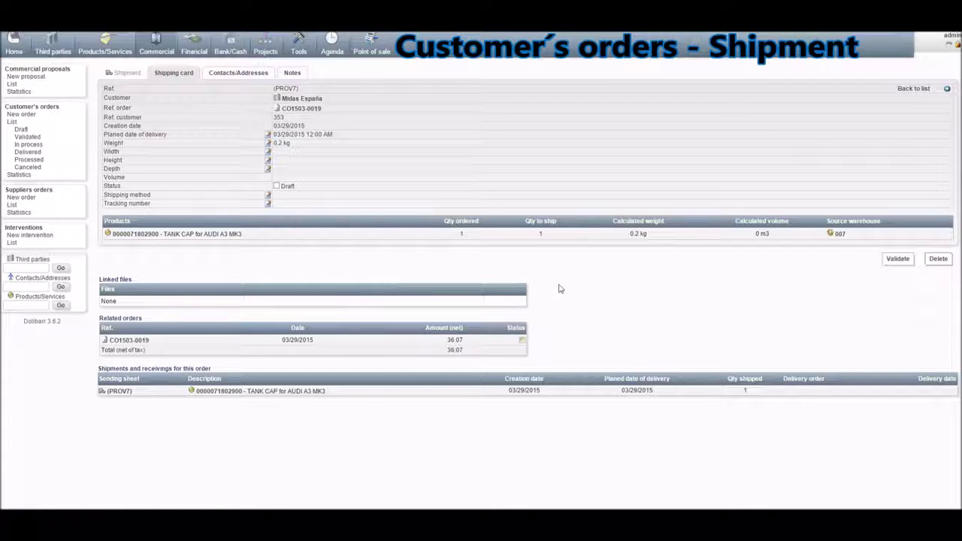
left_click(897, 259)
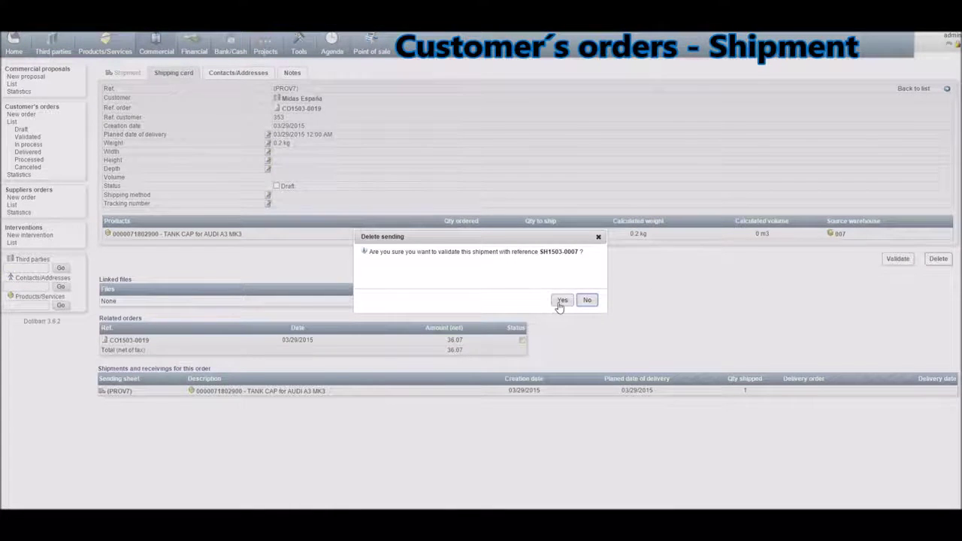
left_click(560, 301)
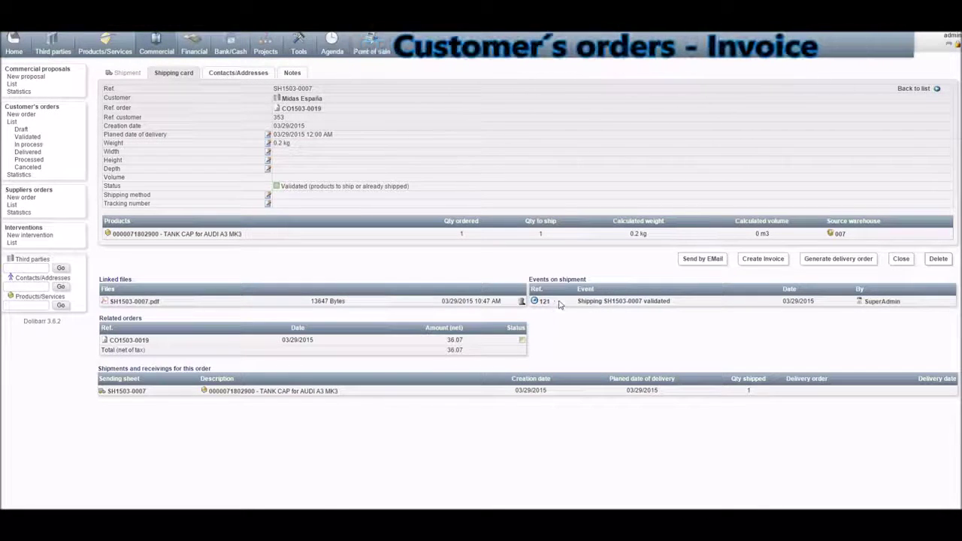
Step: Create an invoice from the shipment dated 03/29/2015 with payment type Bank deposit, and validate it
left_click(760, 263)
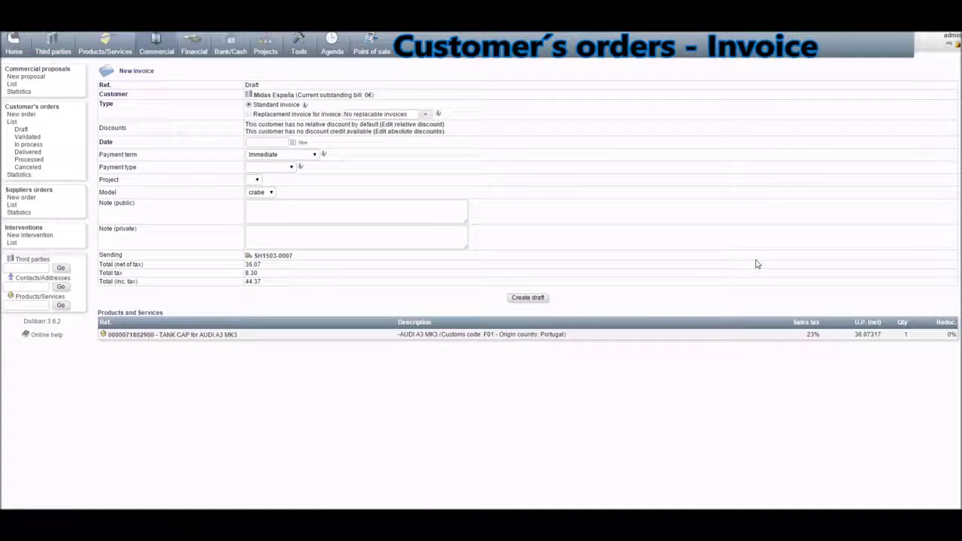
left_click(303, 144)
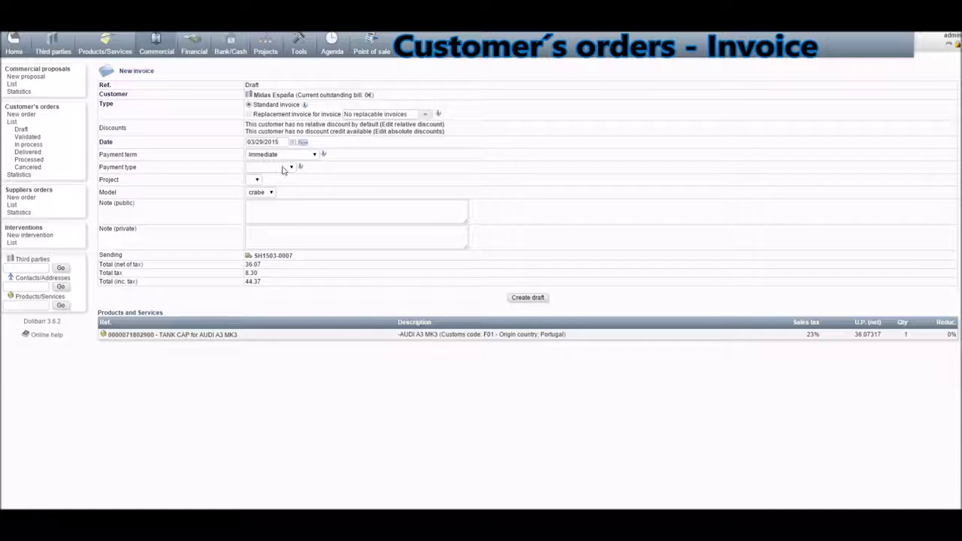
left_click(290, 167)
left_click(270, 190)
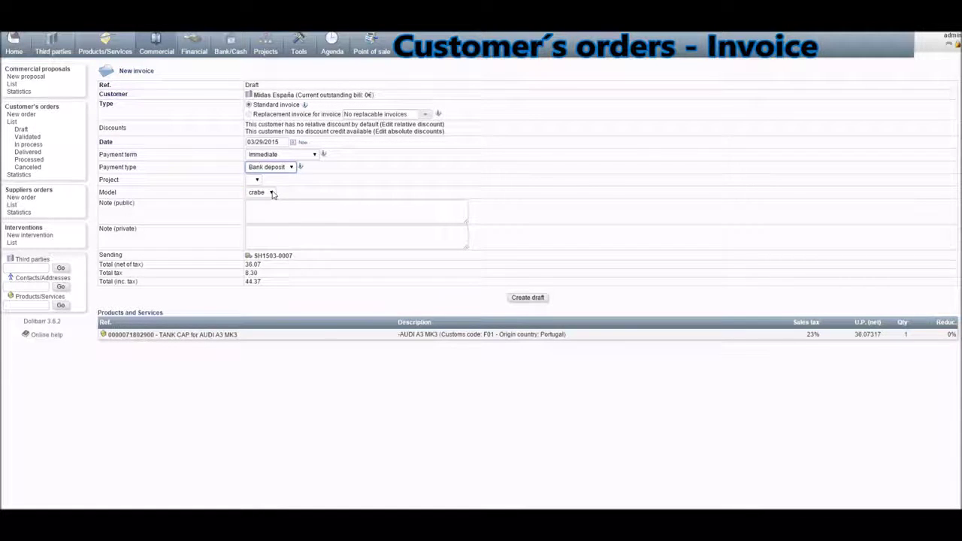
left_click(513, 297)
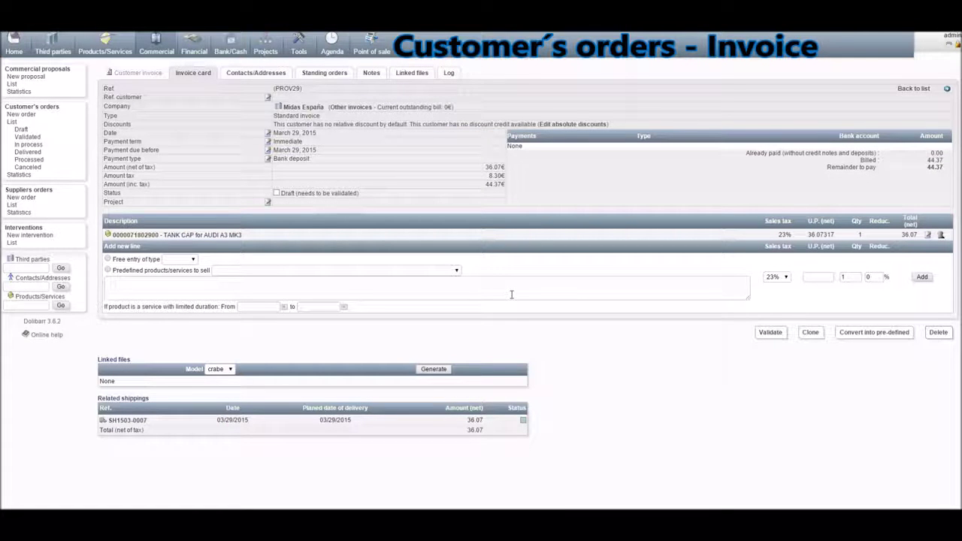
left_click(769, 332)
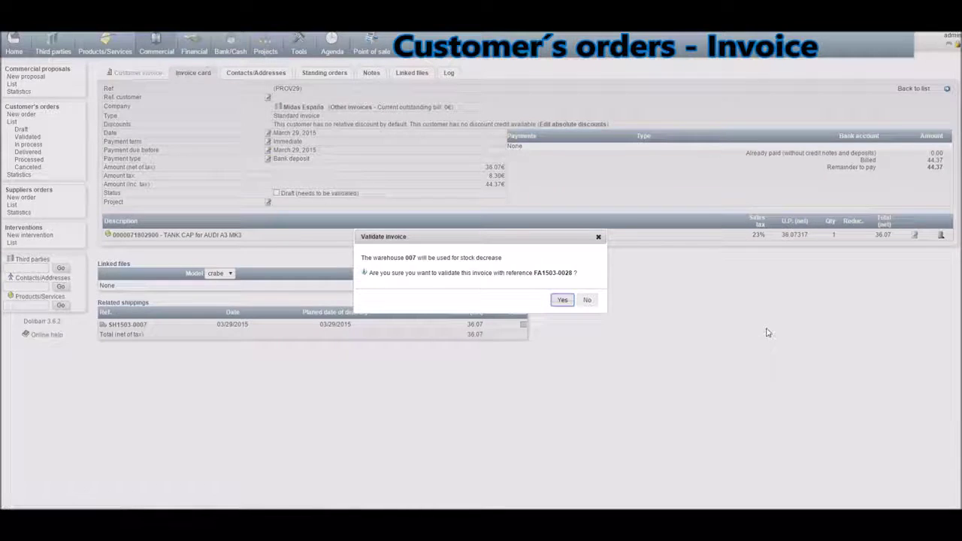
left_click(562, 300)
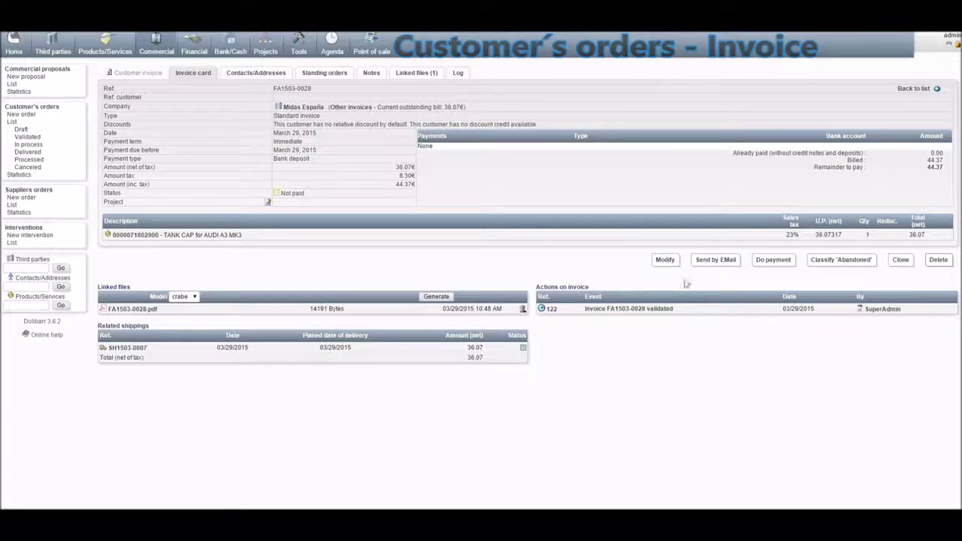
Step: Record the customer's payment of 44.37 dated 03/29/2015 for the invoice, credited to Banco Mau
left_click(772, 260)
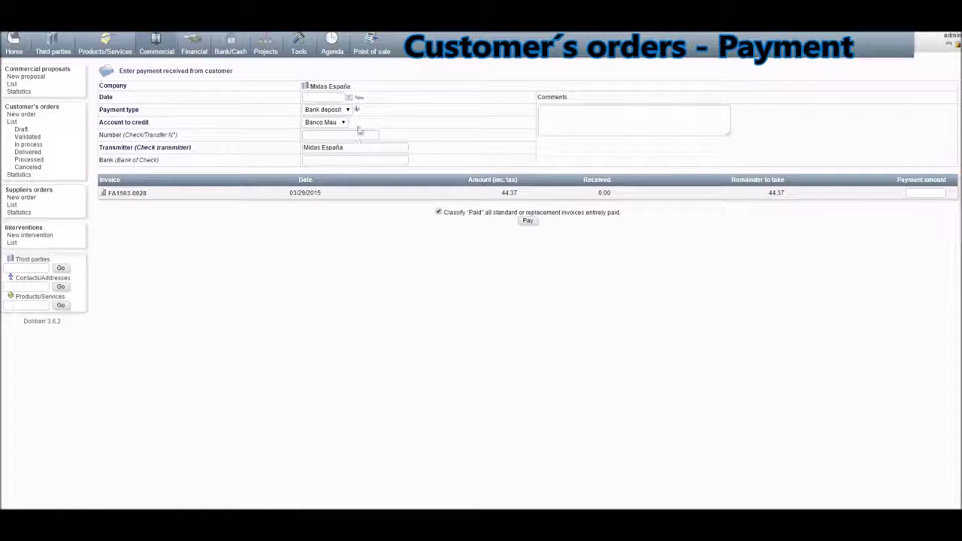
left_click(359, 98)
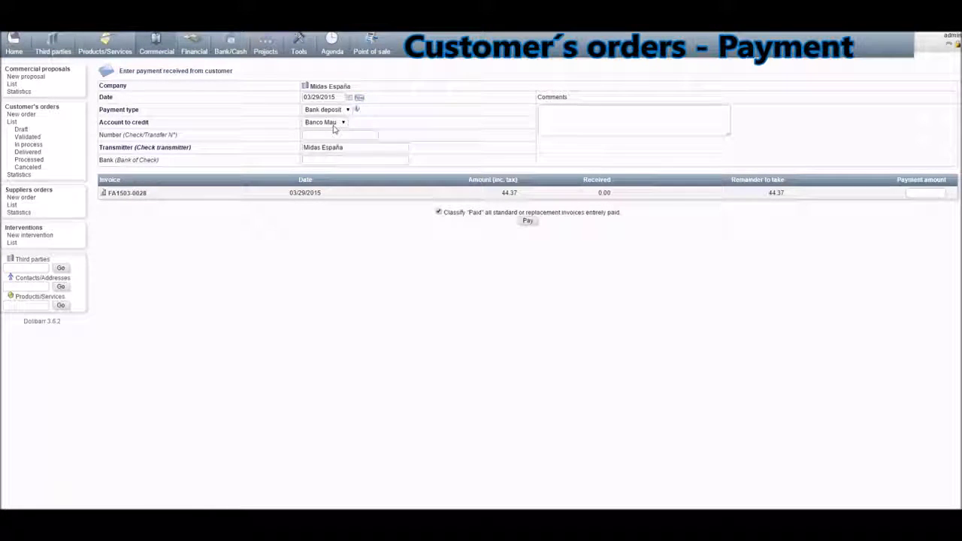
left_click_drag(764, 194, 801, 193)
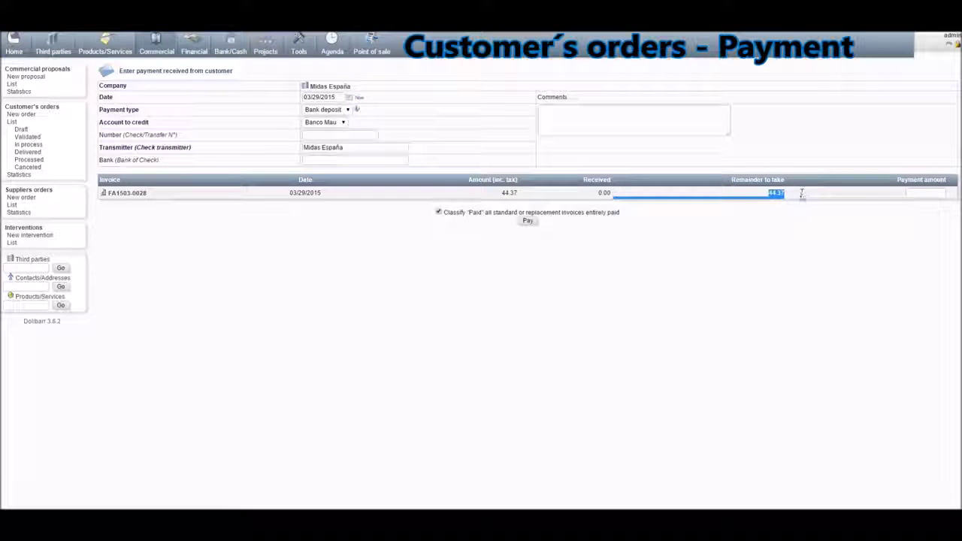
left_click_drag(921, 195, 919, 194)
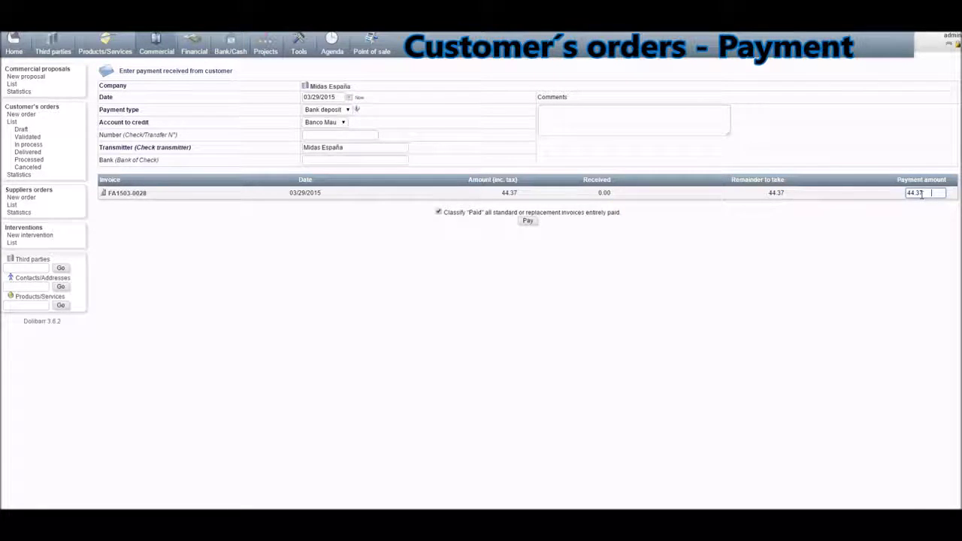
left_click(528, 221)
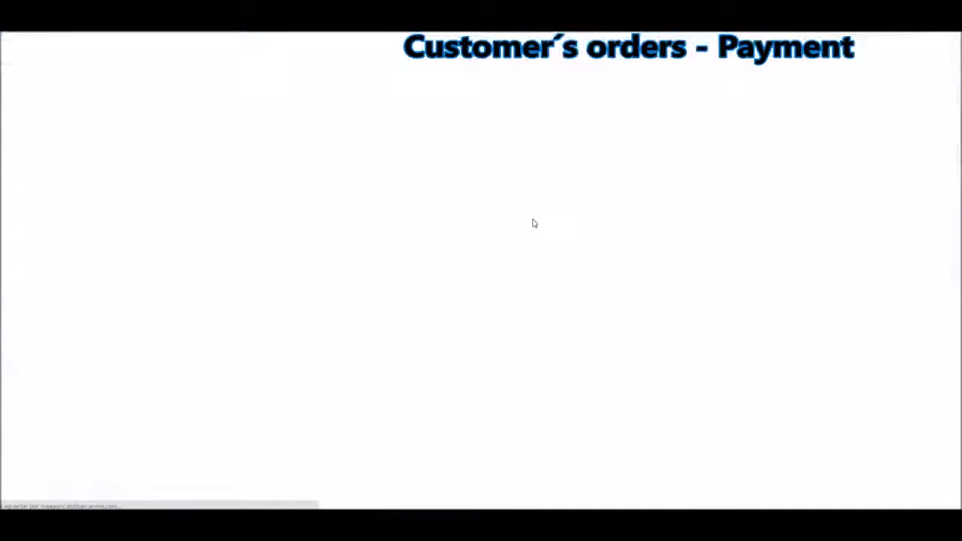
left_click(896, 230)
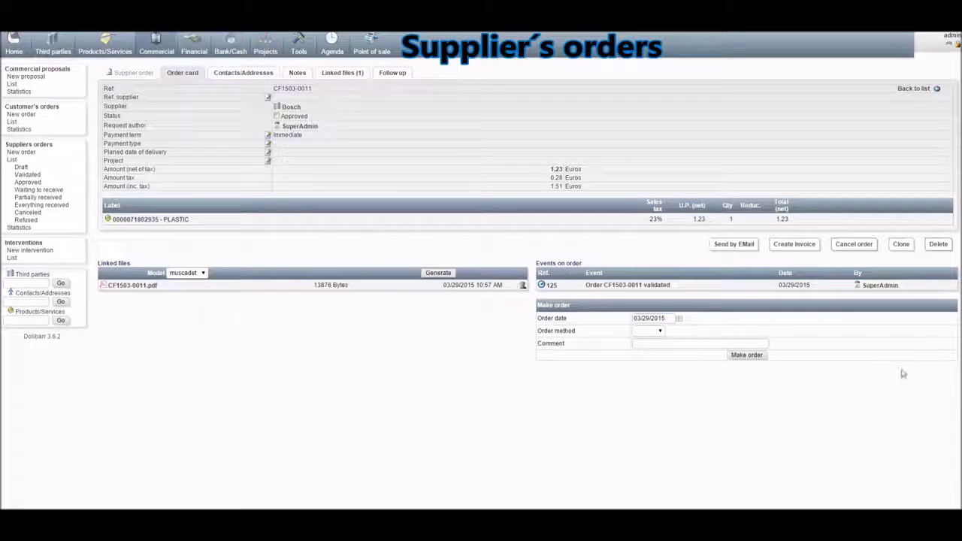
Step: Place the approved Bosch supplier order for PLASTIC using Mail as the order method, dated 03/29/2015
left_click(660, 331)
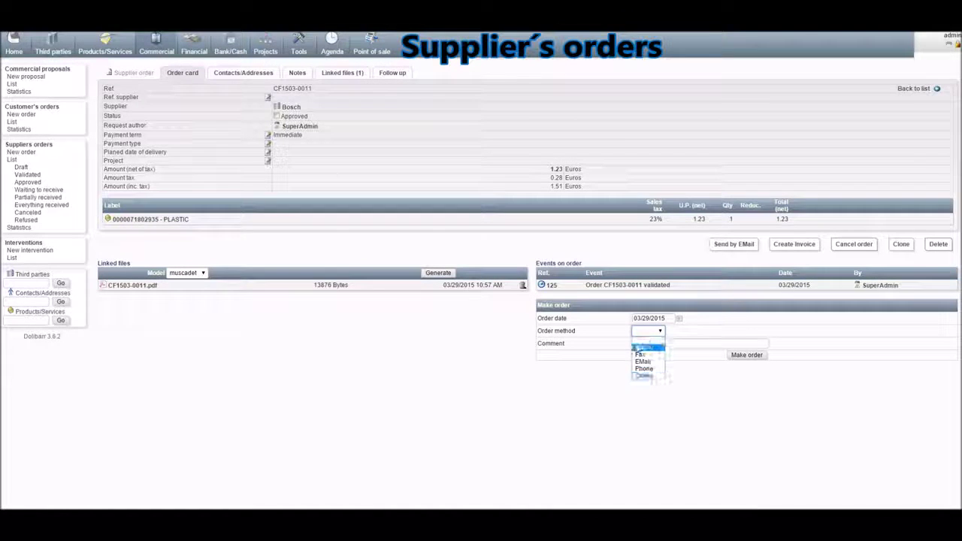
left_click(639, 347)
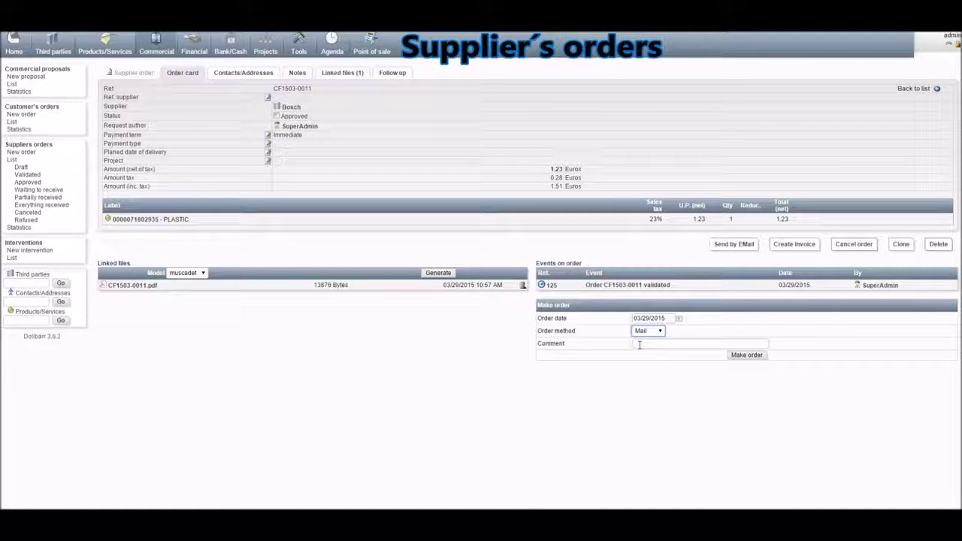
left_click(755, 358)
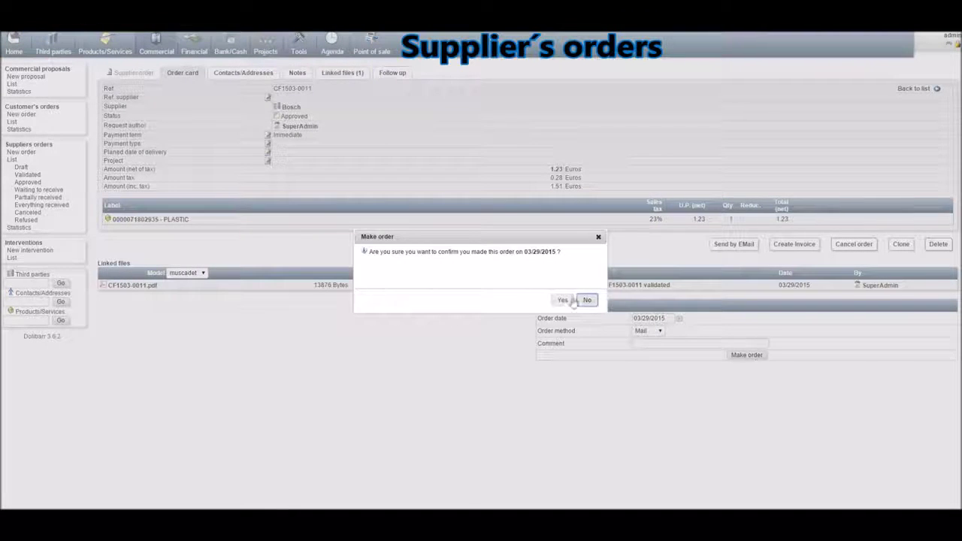
left_click(563, 299)
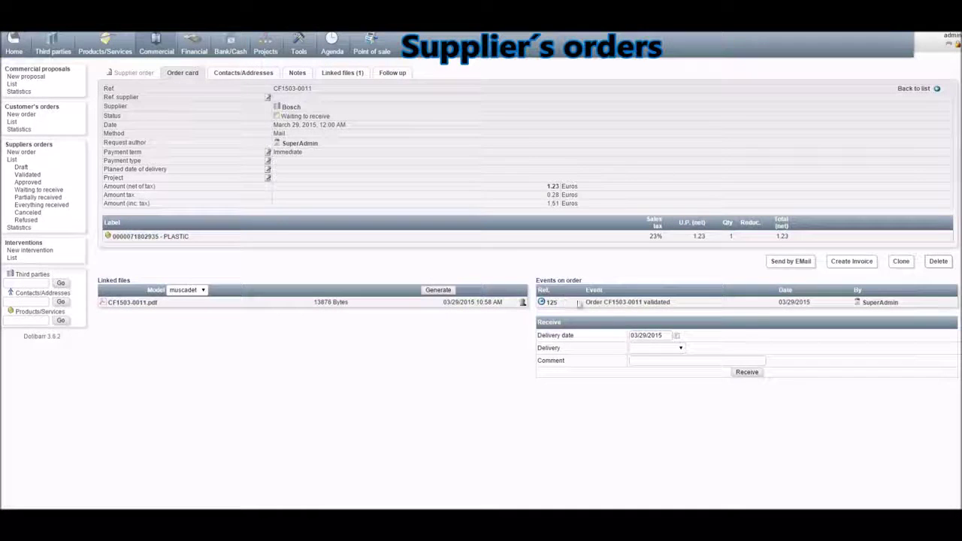
Step: Record the Bosch supplier order for PLASTIC as totally received, with delivery date 03/29/2015
left_click(641, 350)
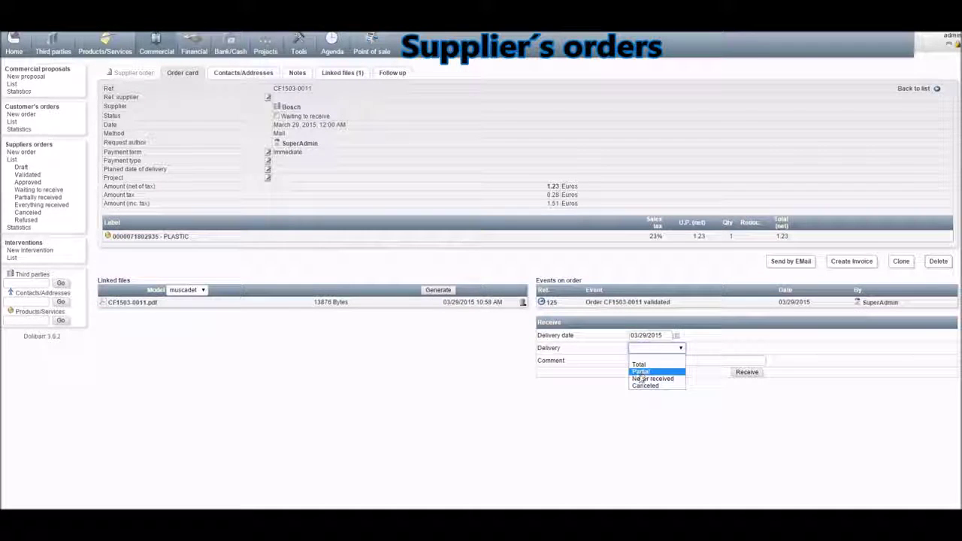
left_click(638, 364)
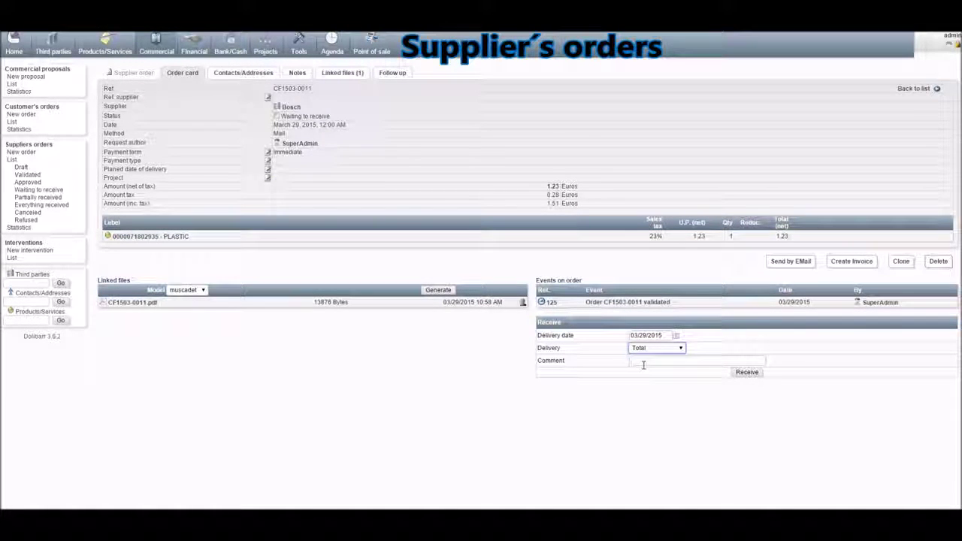
left_click(746, 373)
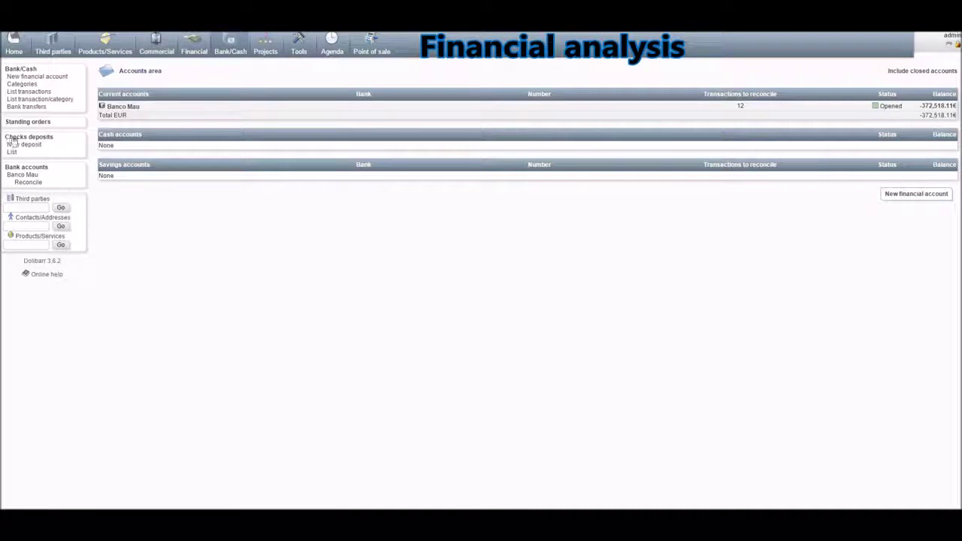
Step: Review the list of bank transactions and the work tasks board in the home area
left_click(37, 92)
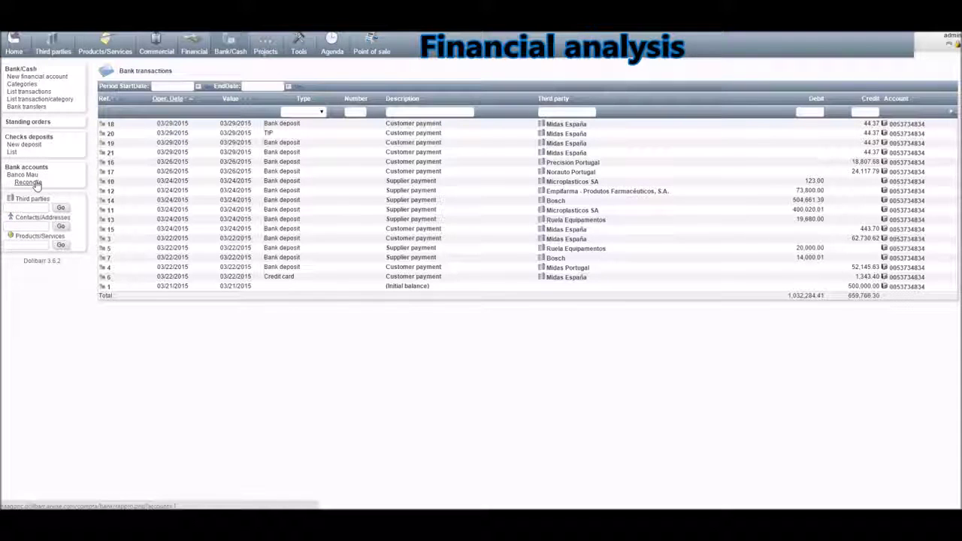
left_click(15, 46)
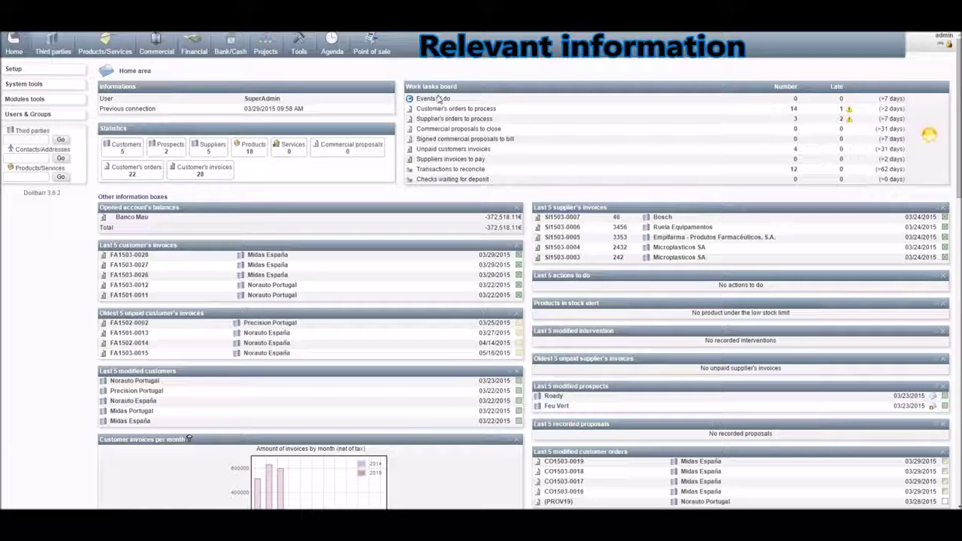
Step: Review the product list with its physical stock levels, and the list of stock movements
left_click(128, 43)
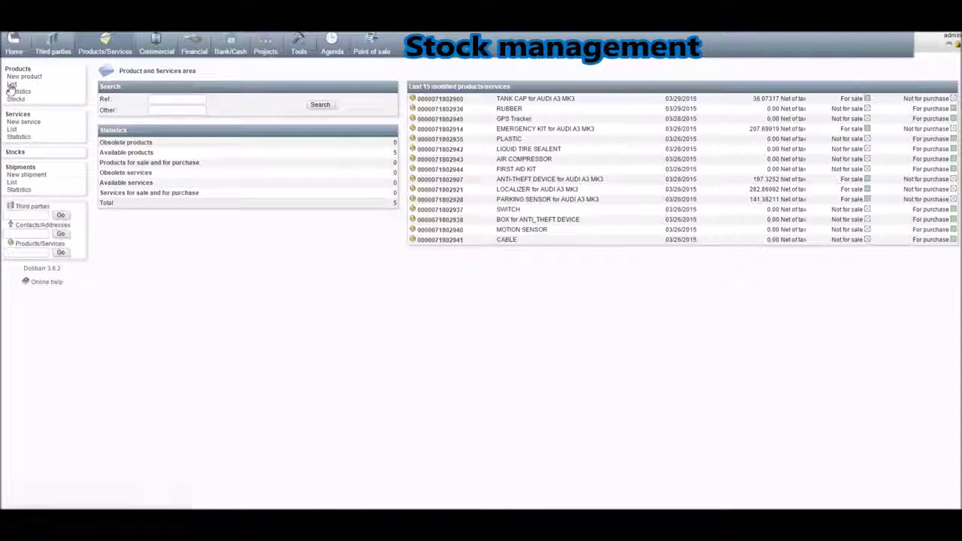
left_click(12, 84)
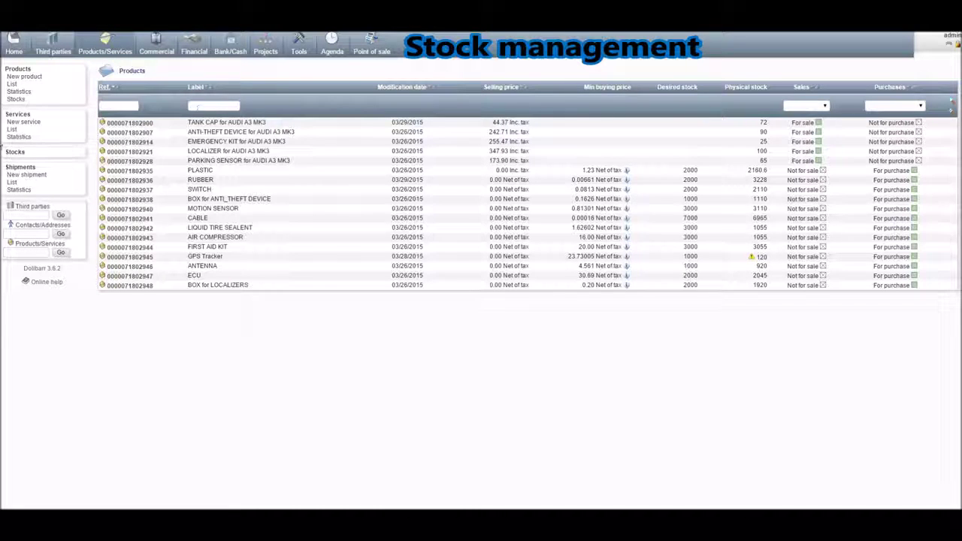
left_click(17, 153)
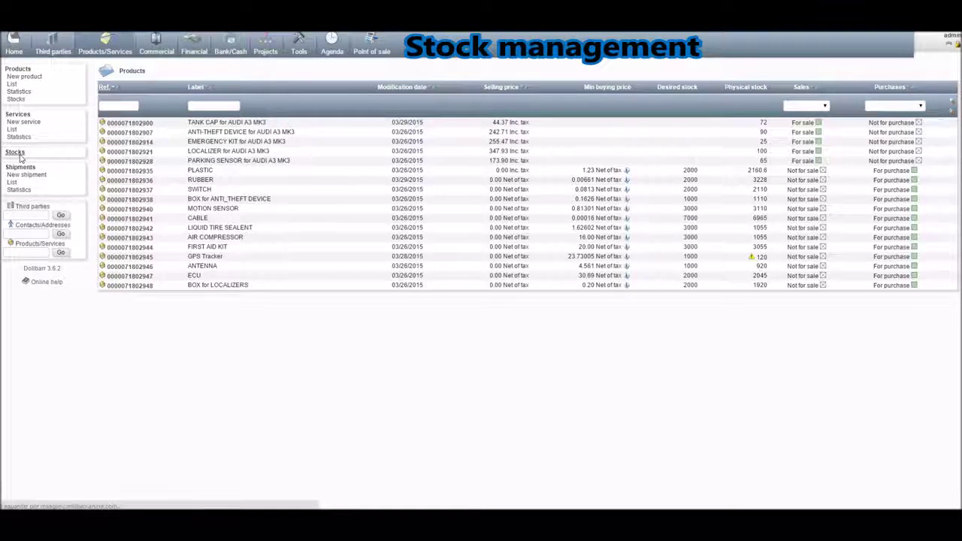
left_click(23, 184)
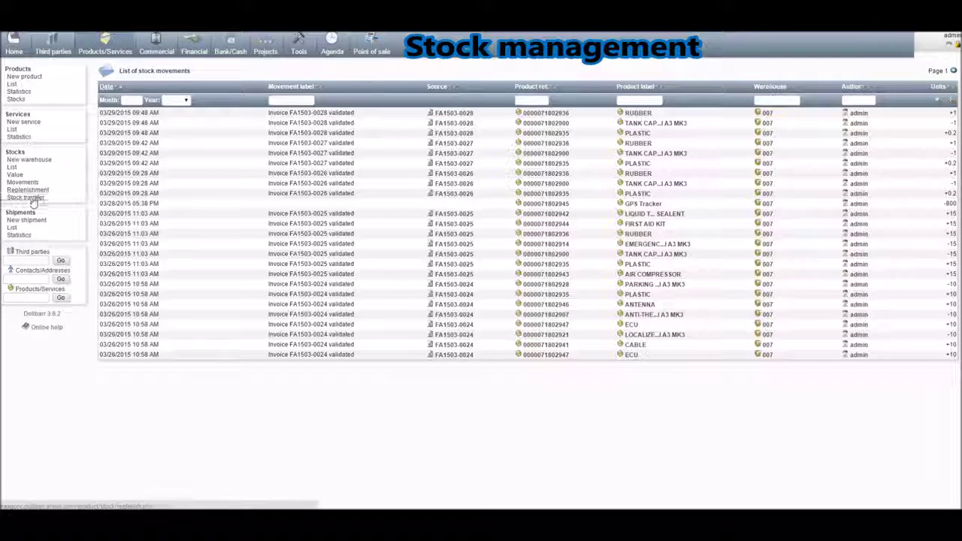